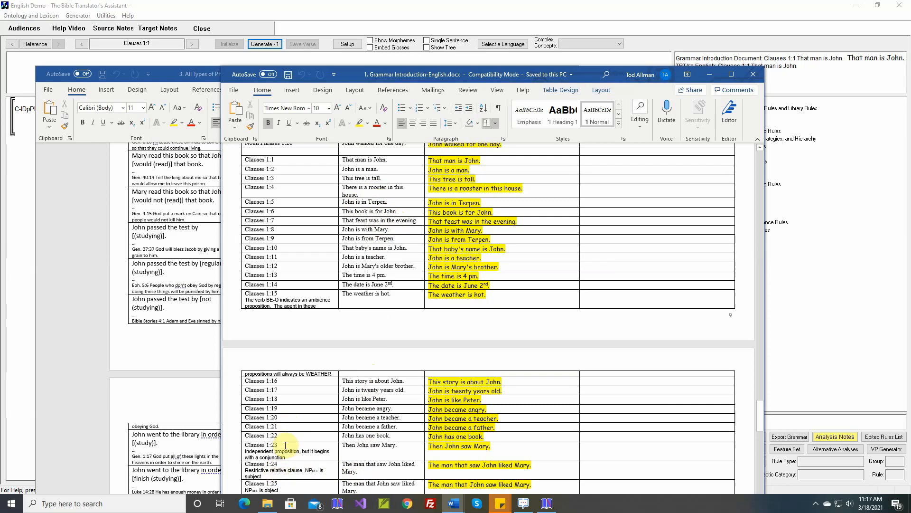
Switch to The Bible Translator's Assistant, open the Generate Text view and set the text output to Save the Text
left_click(547, 504)
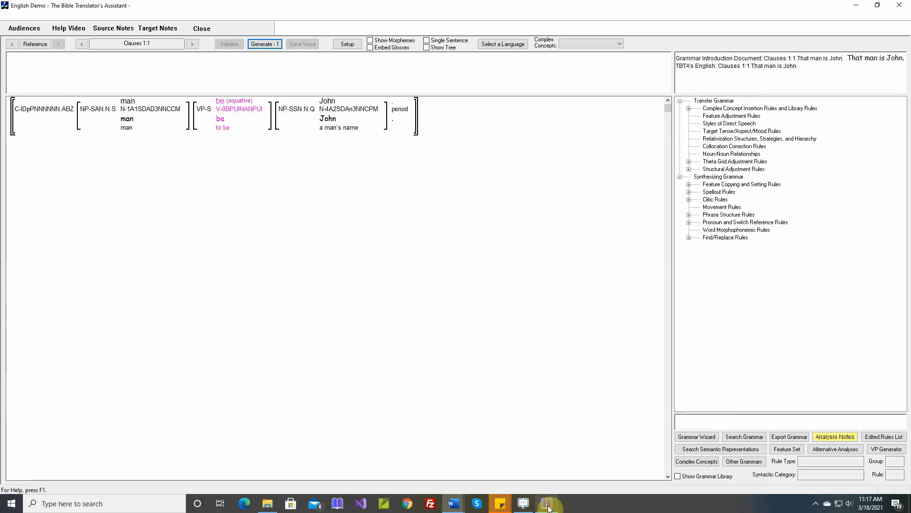
left_click(78, 16)
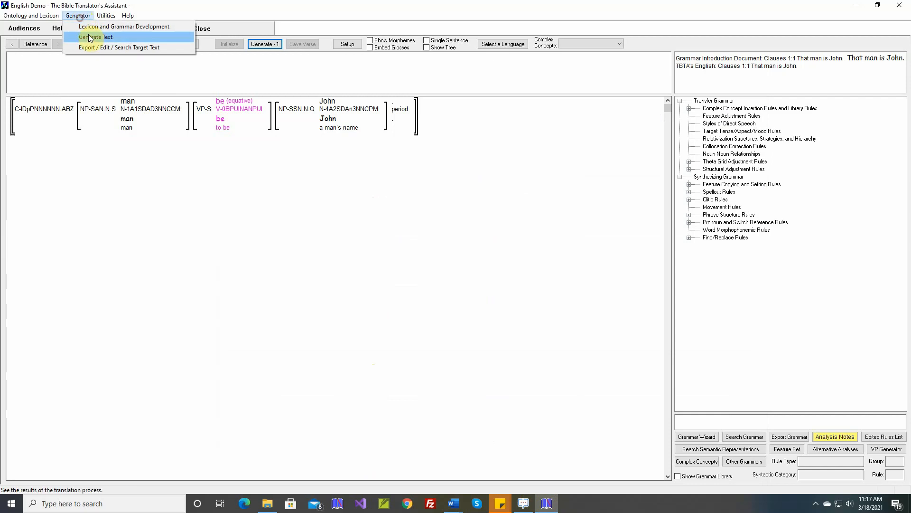
left_click(89, 37)
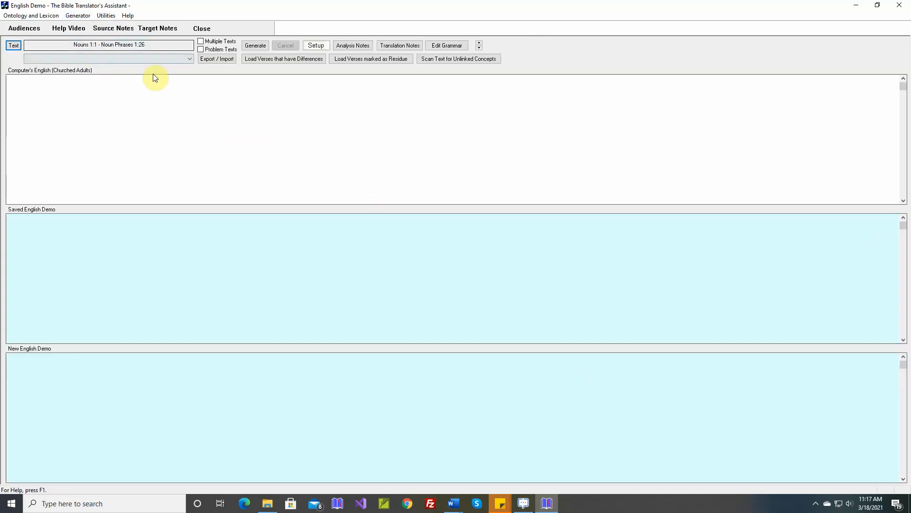
left_click(315, 48)
left_click(363, 205)
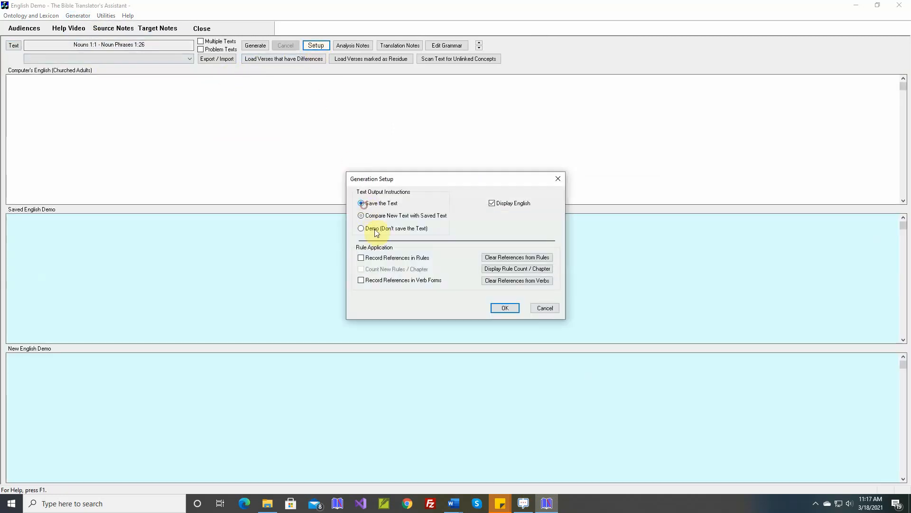
left_click(492, 306)
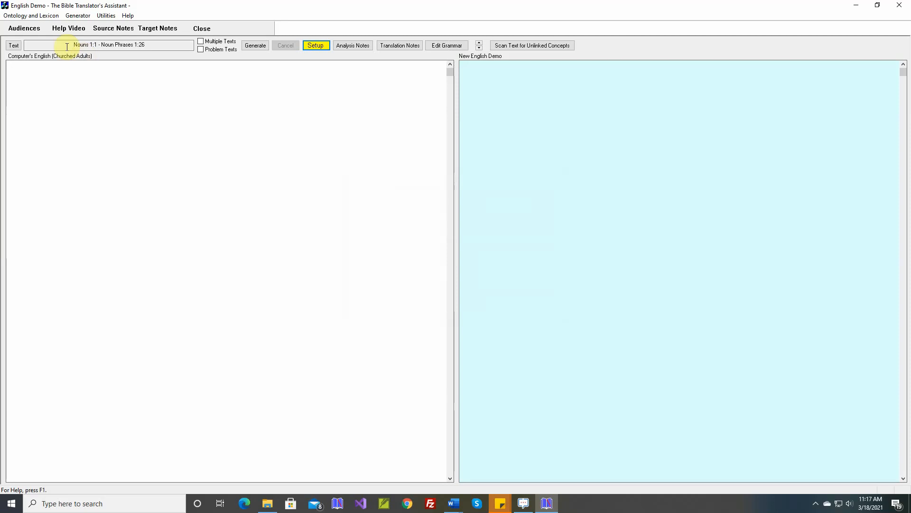
Set the text range to Clauses 1:1 through Clauses 1:23 and generate the target text
left_click(19, 49)
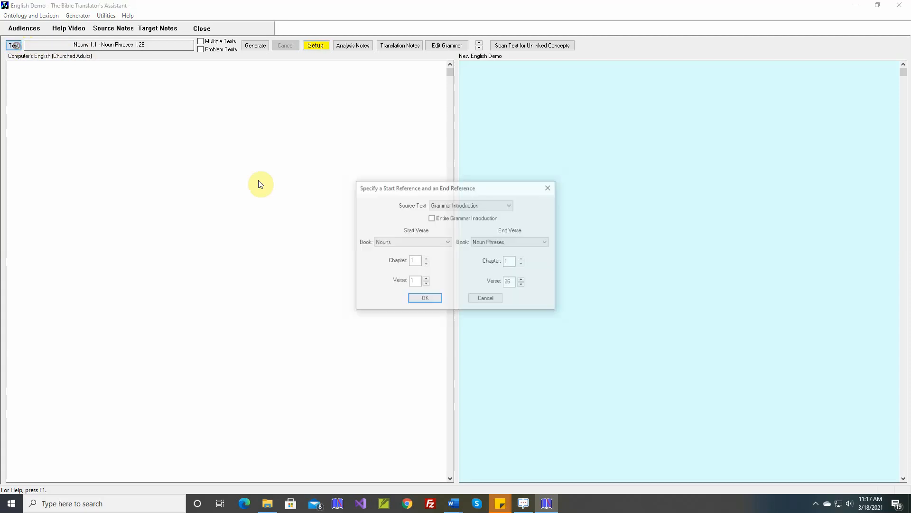
left_click(424, 241)
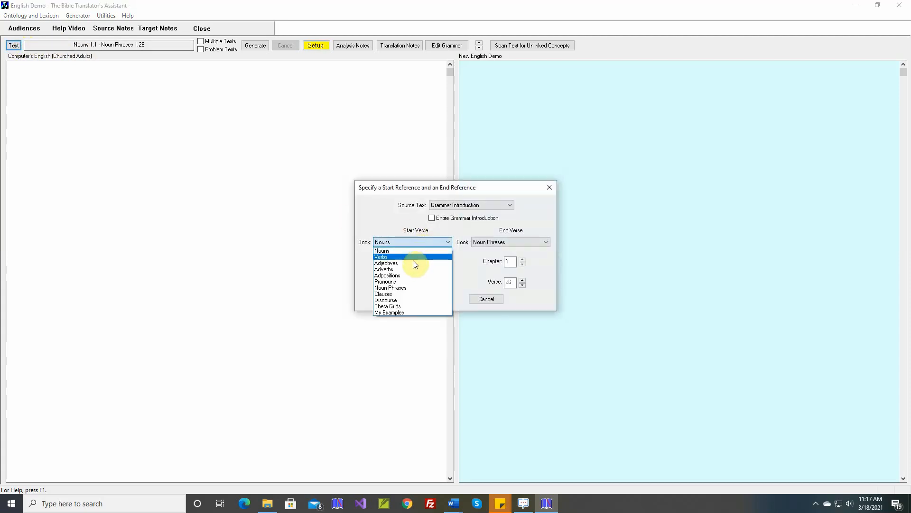
left_click(405, 293)
left_click(512, 242)
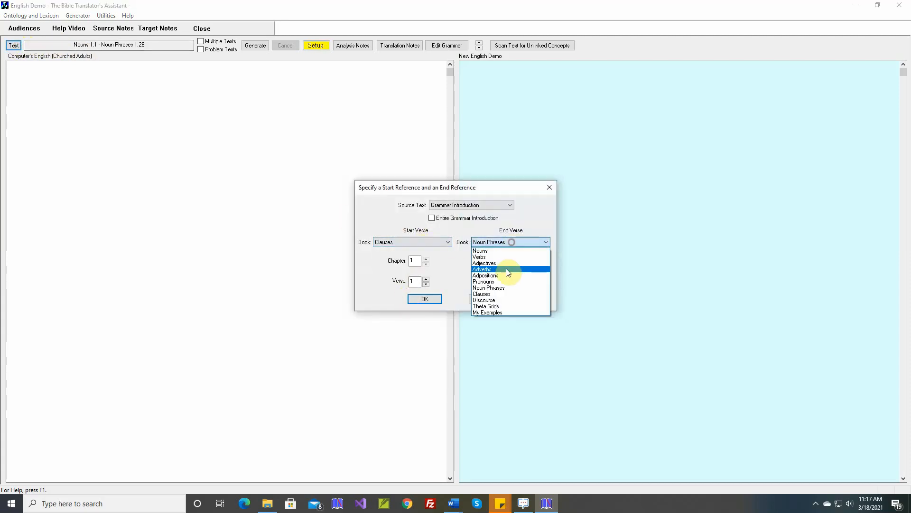
left_click(499, 293)
left_click_drag(514, 282, 495, 282)
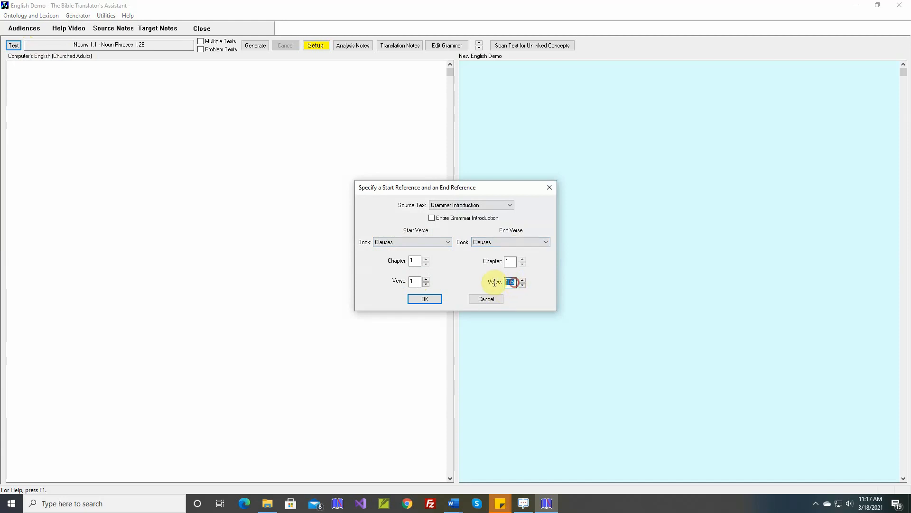
left_click(437, 300)
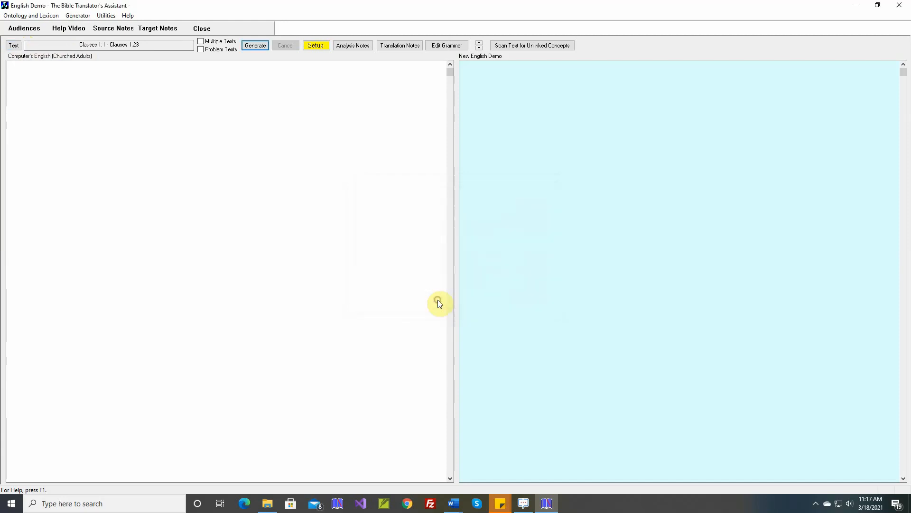
left_click(255, 47)
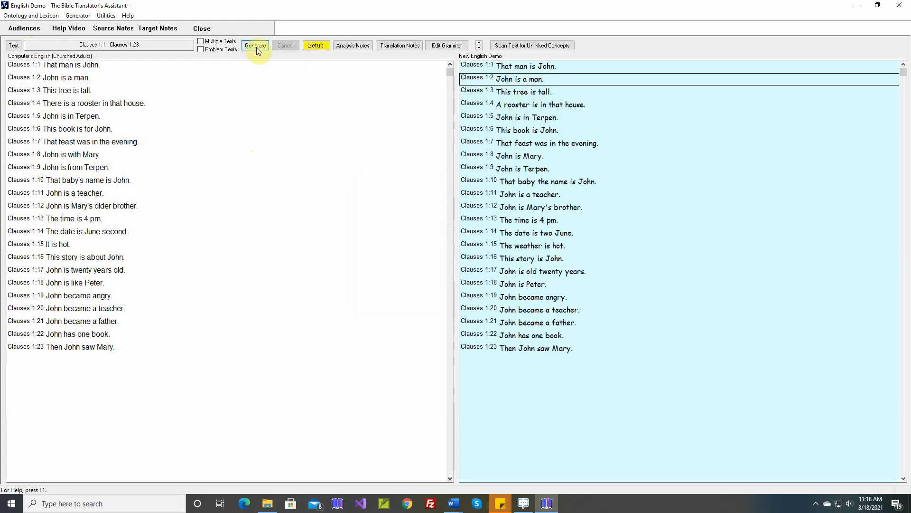
Open the saved target text for editing and display verse Clauses 1:6 in the Lexicon and Grammar Development view
left_click(78, 16)
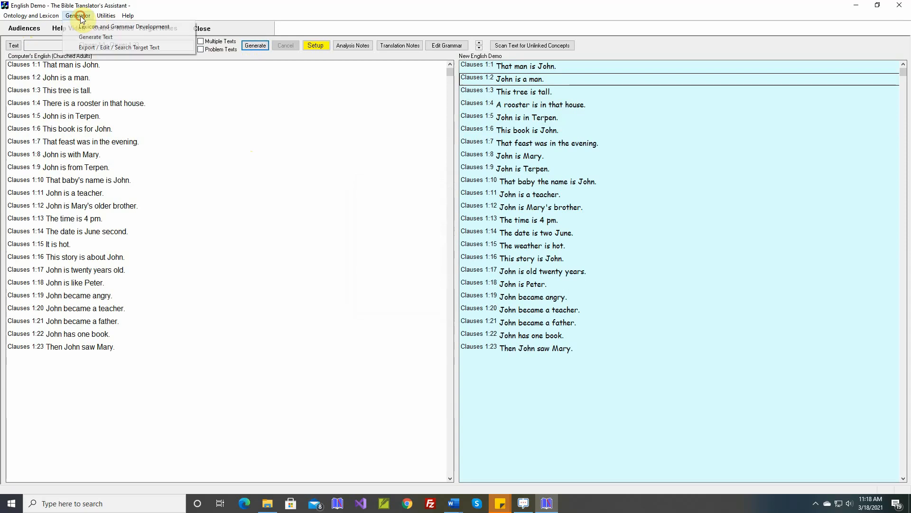
left_click(95, 47)
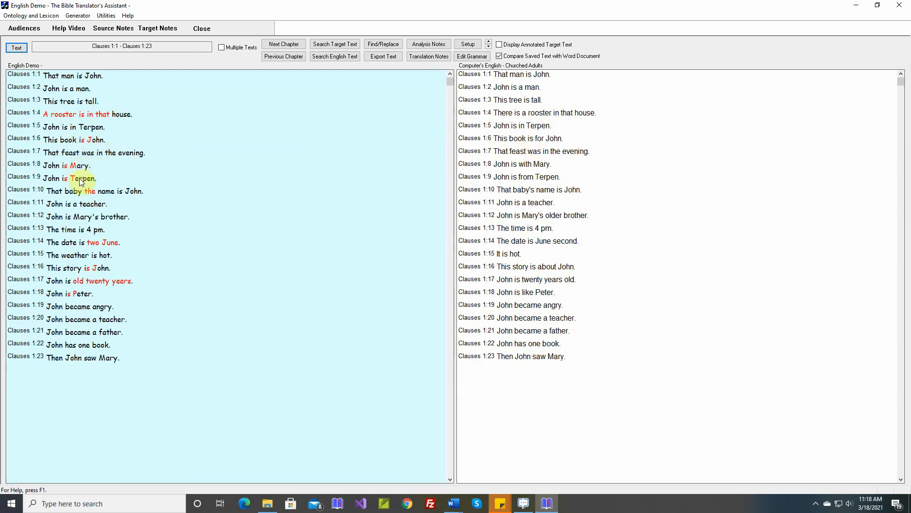
right_click(81, 142)
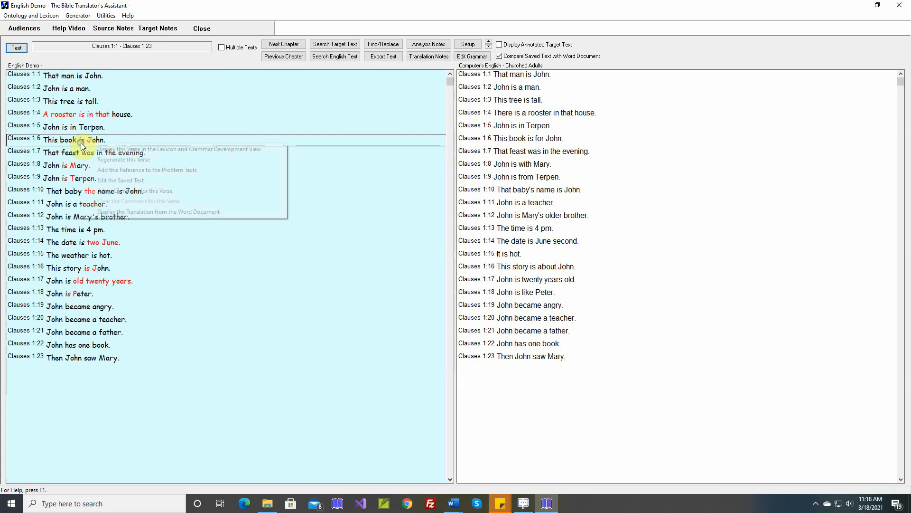
left_click(95, 152)
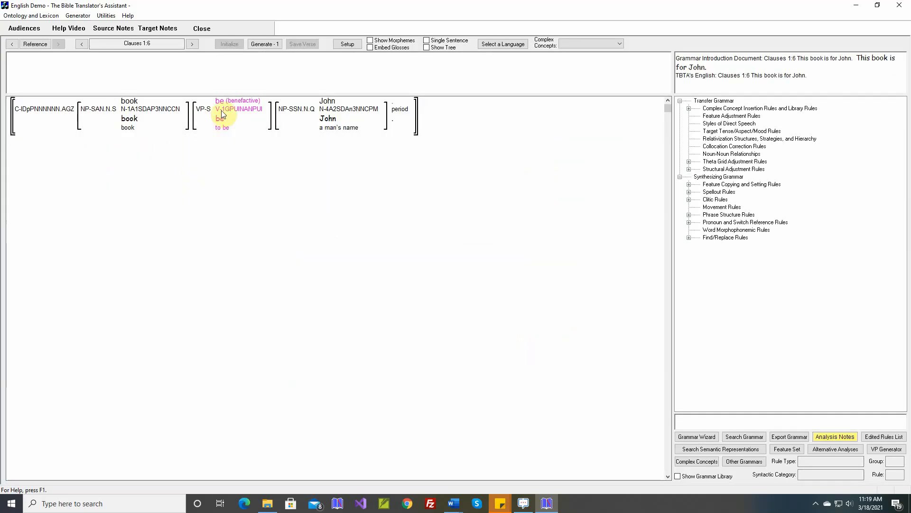
In the theta grid adjustment rule for be (benefactive), set the State argument's grammatical relation to Oblique1 using Simple Output
mouse_move(220, 110)
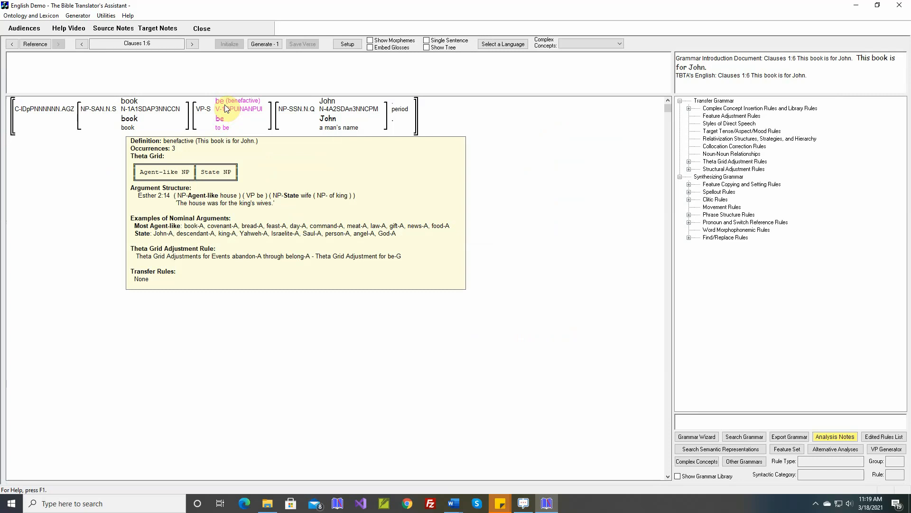
right_click(230, 109)
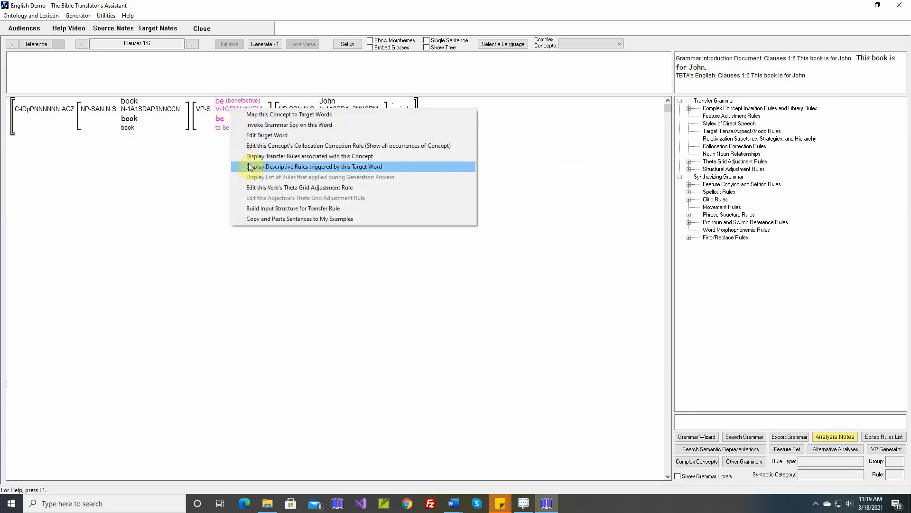
left_click(255, 187)
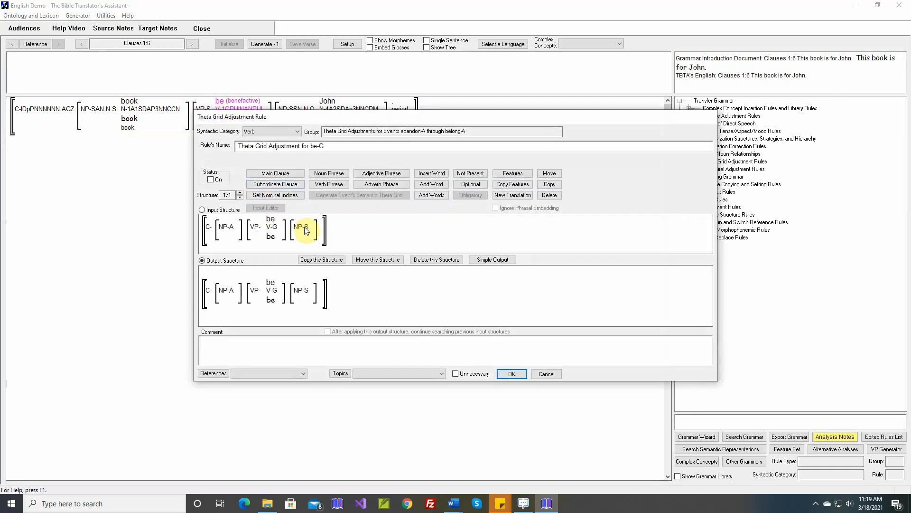
left_click(498, 259)
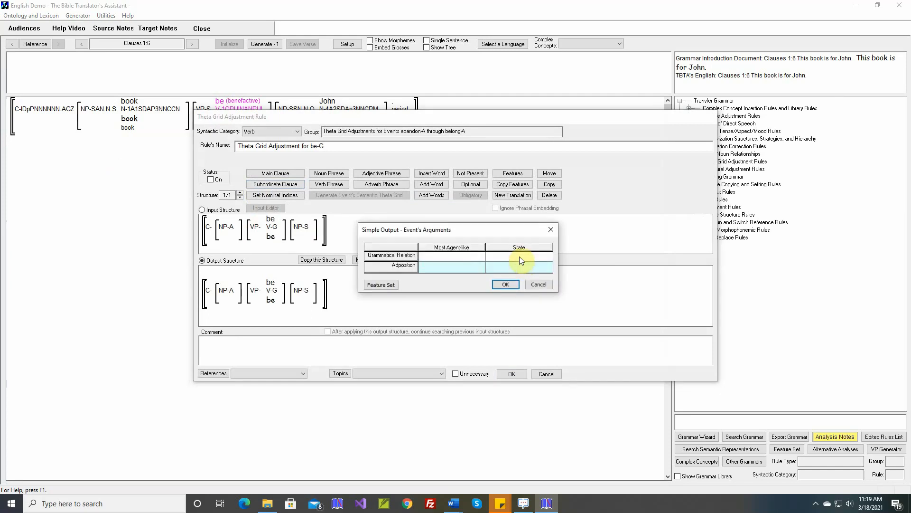
left_click(519, 256)
left_click(402, 200)
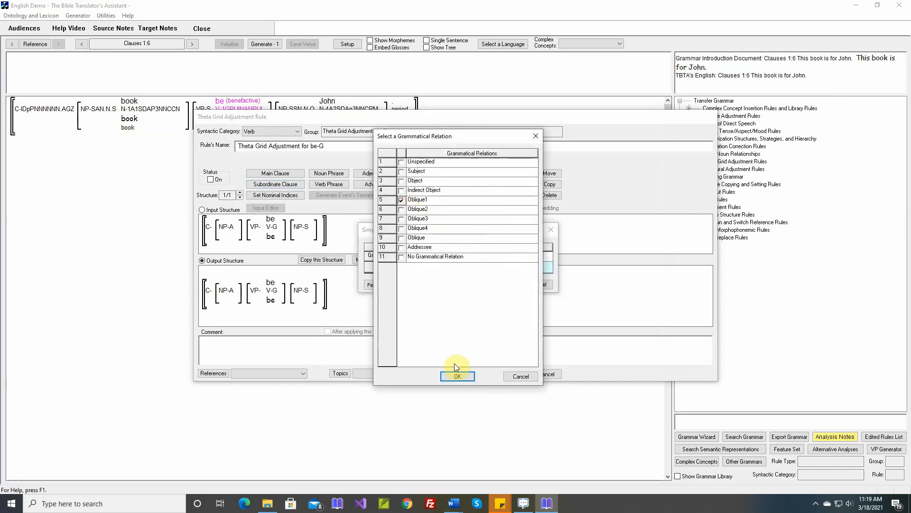
left_click(457, 377)
Assign the adposition "for" to the State argument and apply the simple output to the be-G rule
left_click(508, 270)
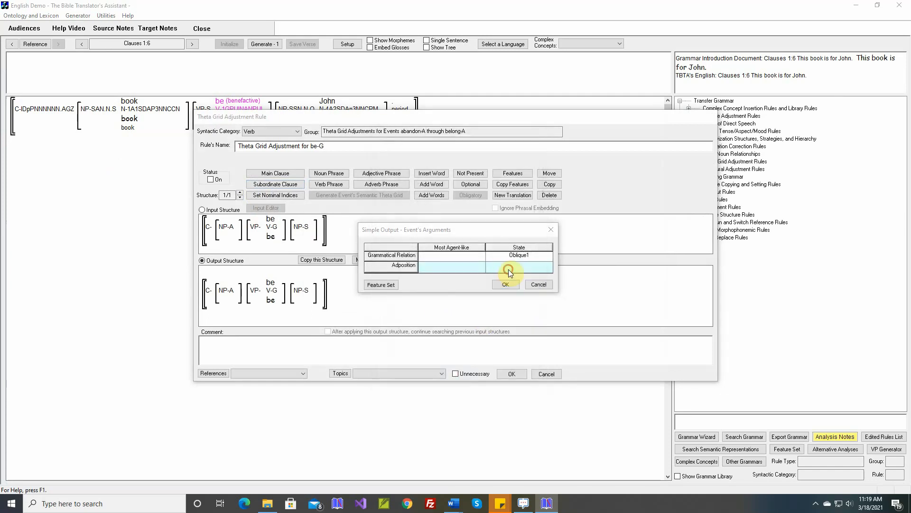
left_click(467, 269)
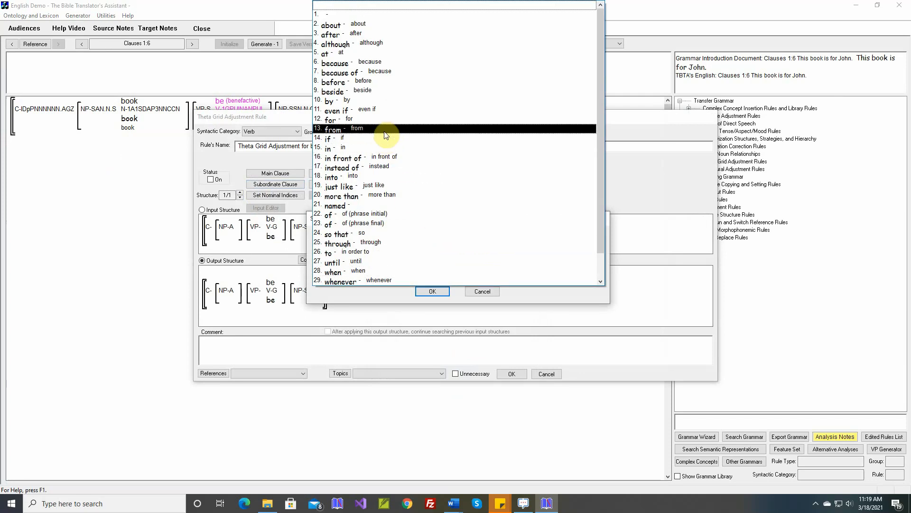
left_click(390, 124)
left_click(432, 291)
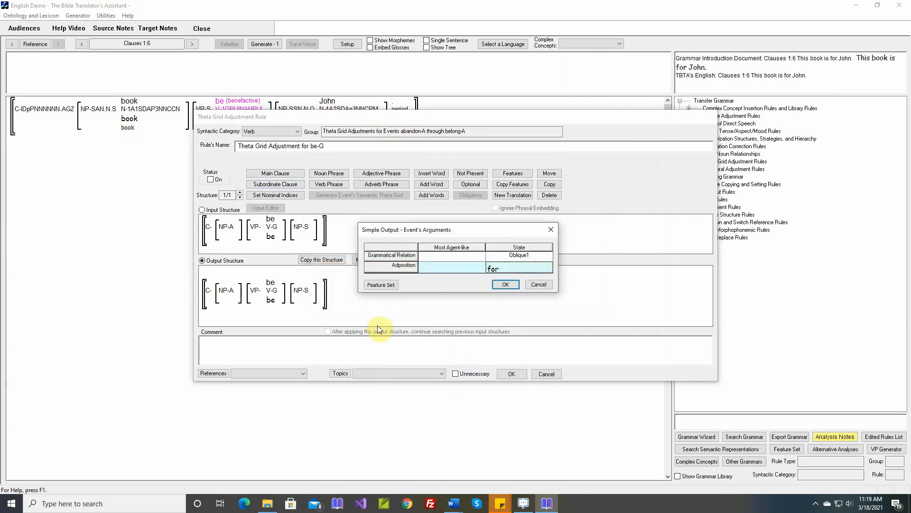
left_click(505, 284)
Insert the Clauses 1:6 comment from the selected Word document, turn the be-G rule on and save it
right_click(388, 342)
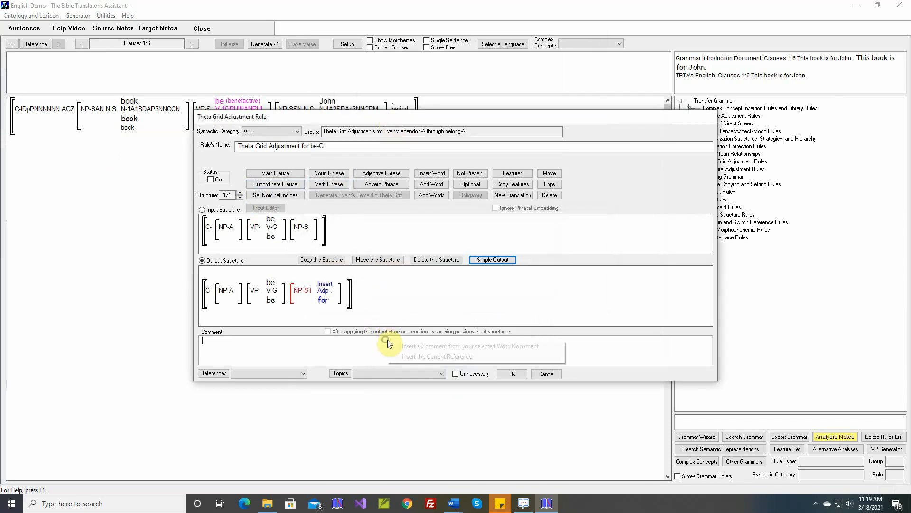
left_click(397, 347)
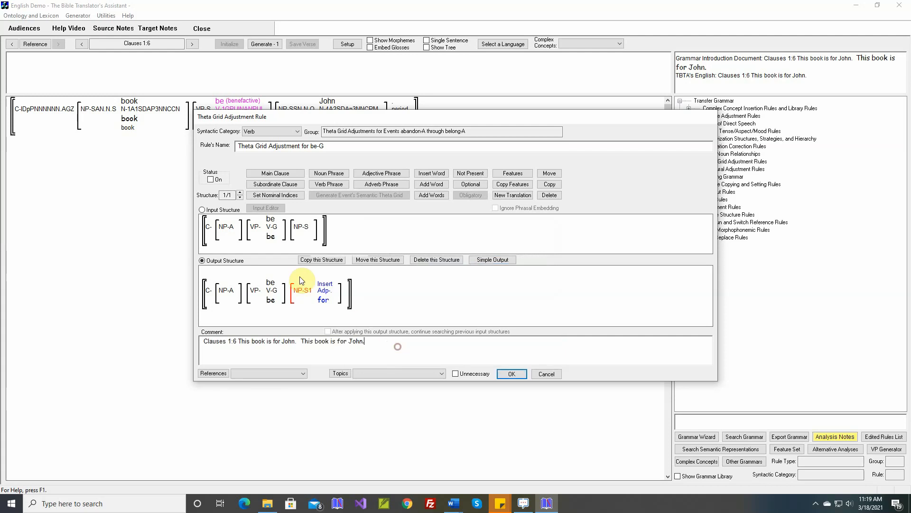
left_click(210, 180)
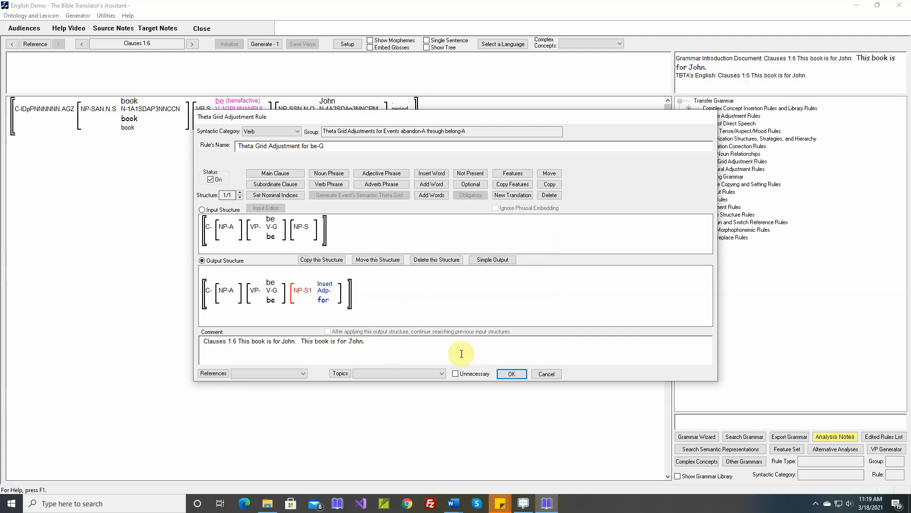
left_click(508, 375)
Generate and save verse Clauses 1:6, and display Clauses 1:8 from the saved text in the Lexicon and Grammar Development view
left_click(265, 44)
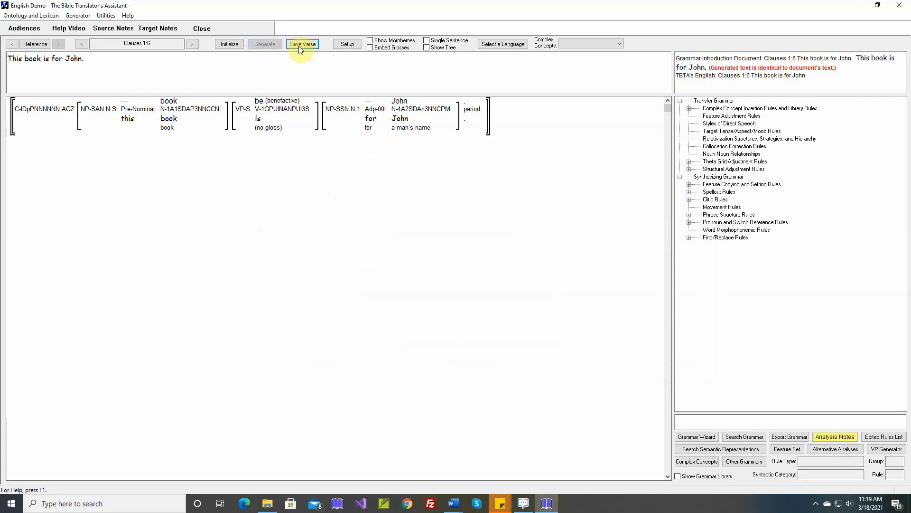
left_click(78, 16)
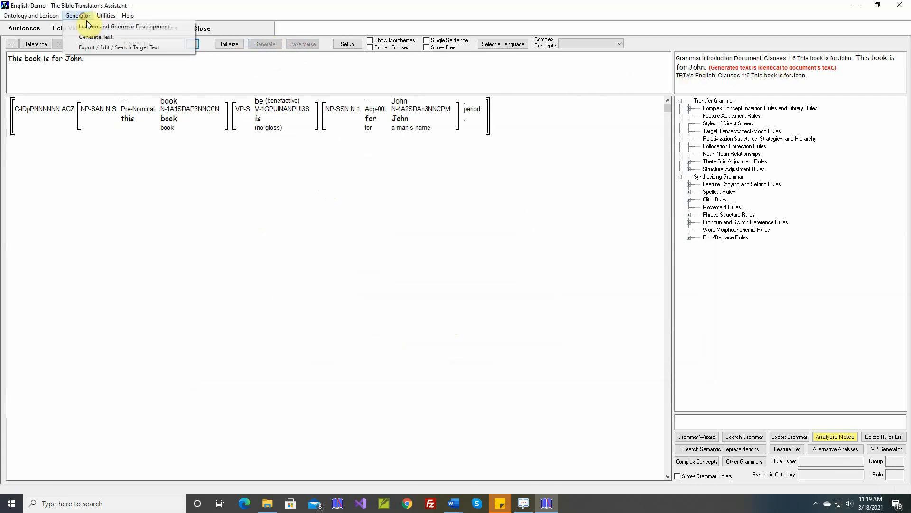
left_click(92, 47)
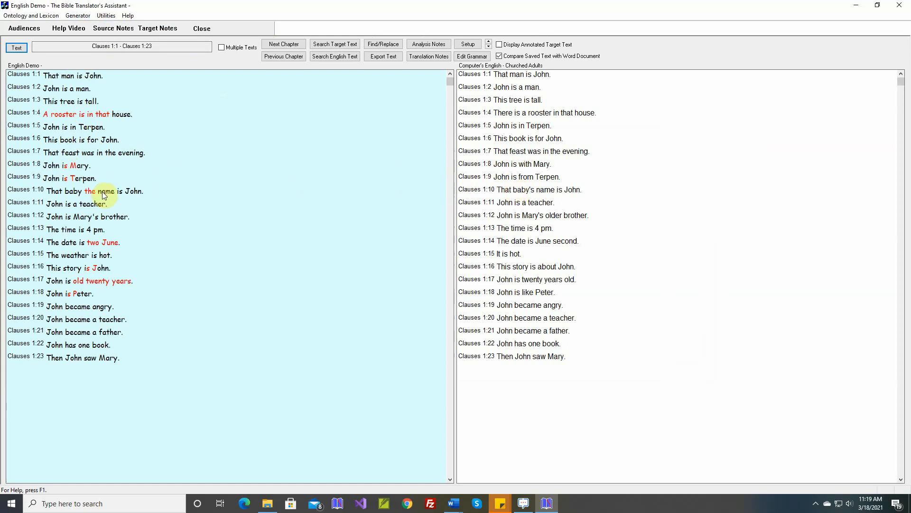
right_click(72, 166)
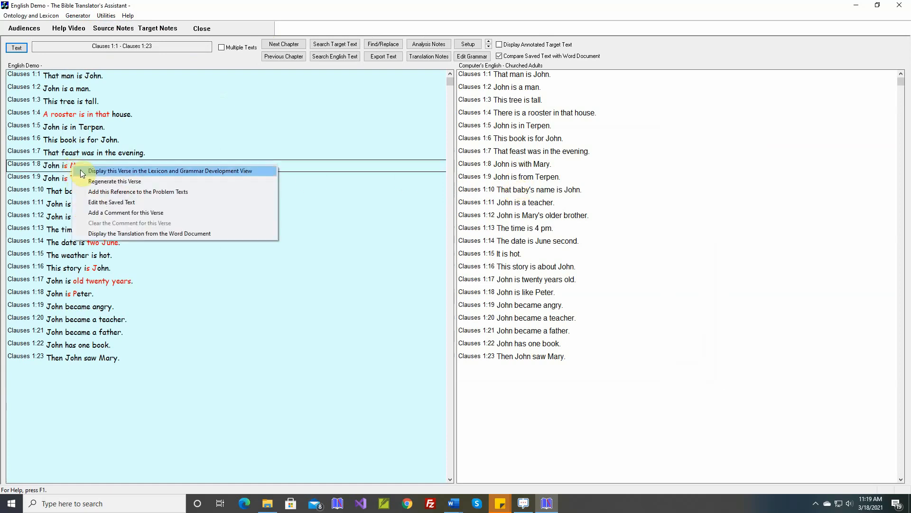
left_click(83, 172)
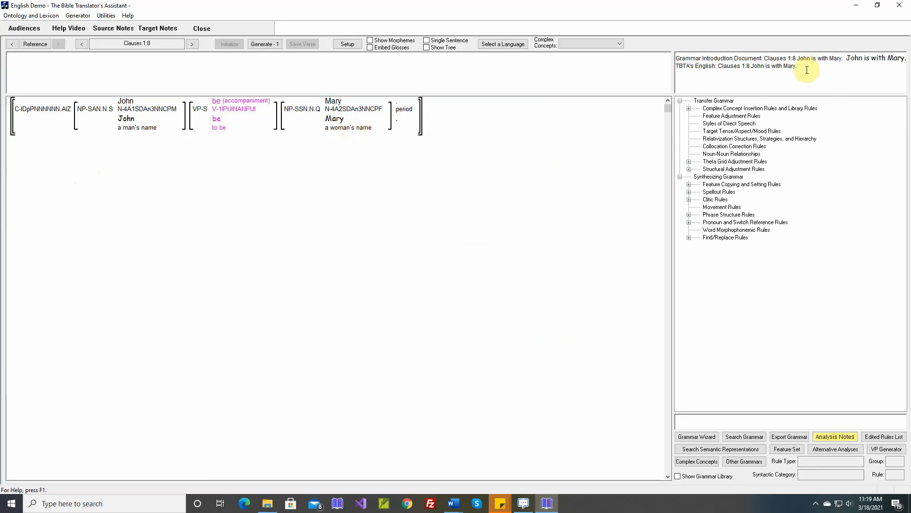
In the theta grid adjustment rule for be (accompaniment), set the State argument's grammatical relation to Oblique1 using Simple Output
mouse_move(239, 112)
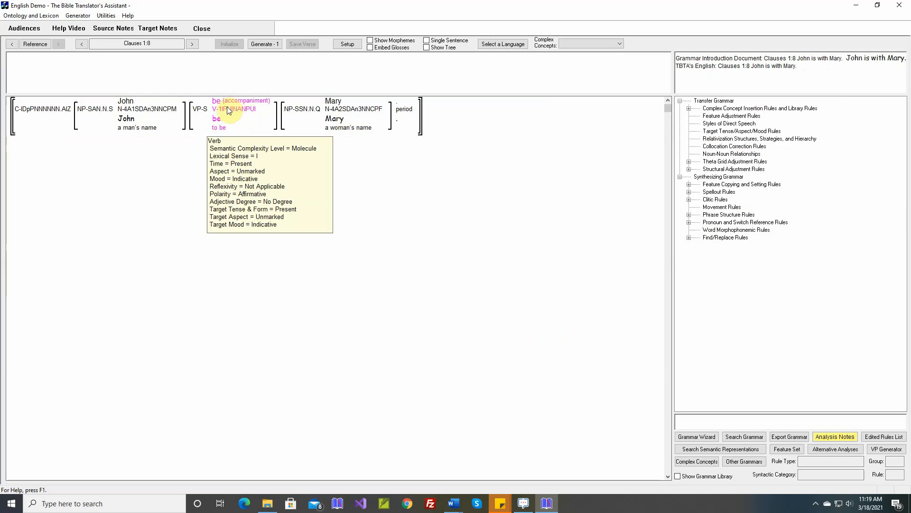
right_click(227, 107)
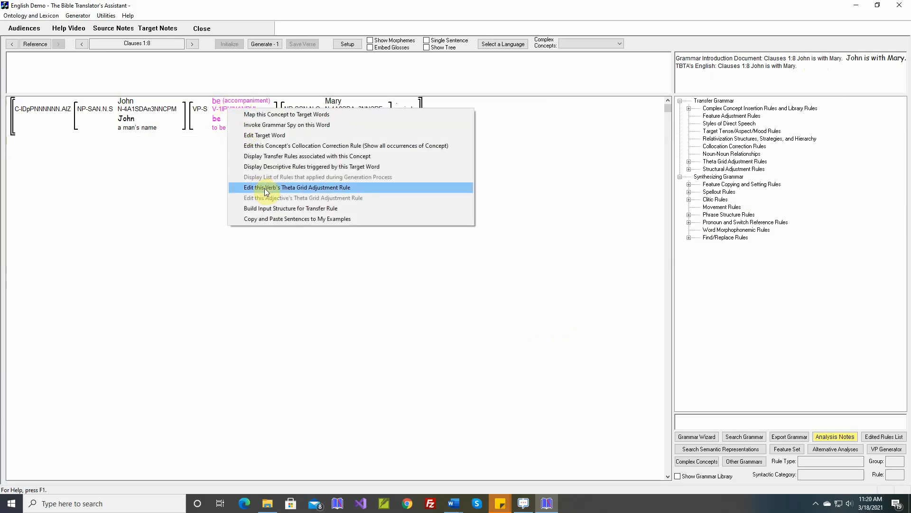
left_click(295, 188)
left_click(494, 259)
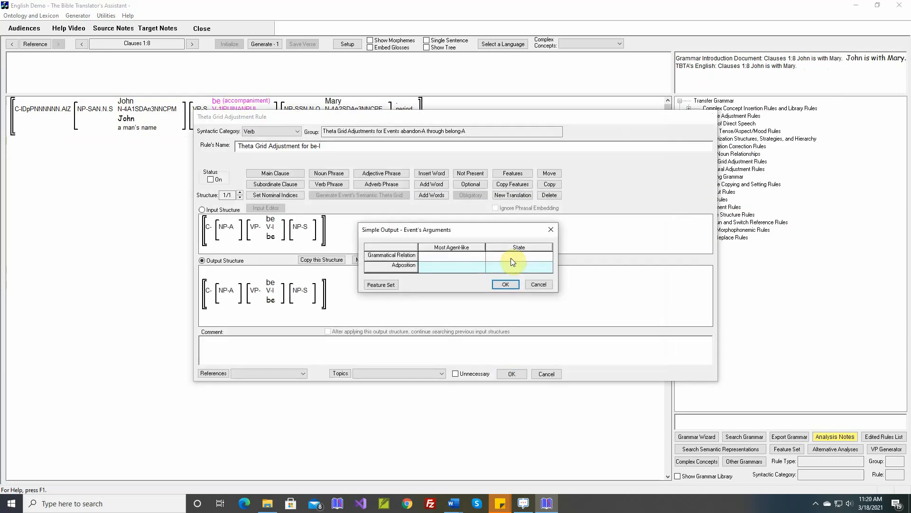
left_click(511, 257)
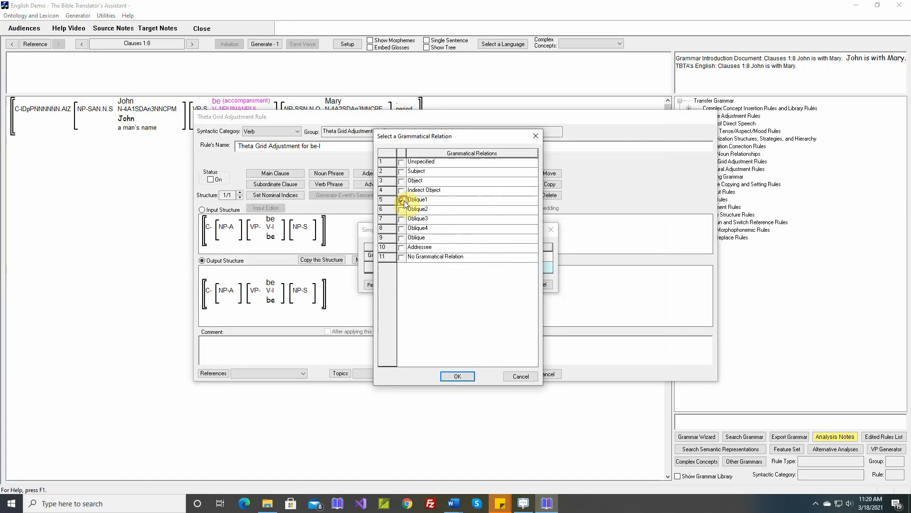
left_click(459, 376)
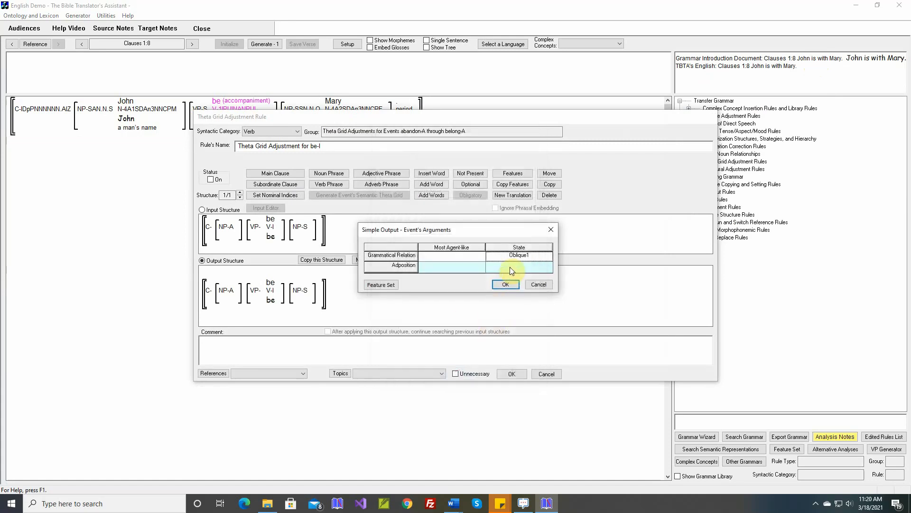
Assign the adposition "with" to the State argument and apply the simple output to the be-I rule
left_click(498, 262)
left_click(454, 263)
scroll(452, 264, "down", 1)
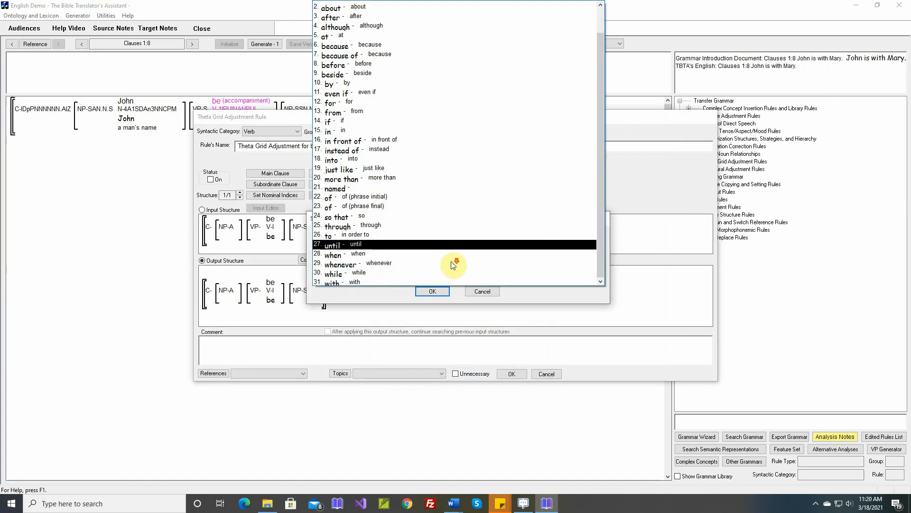
left_click(437, 271)
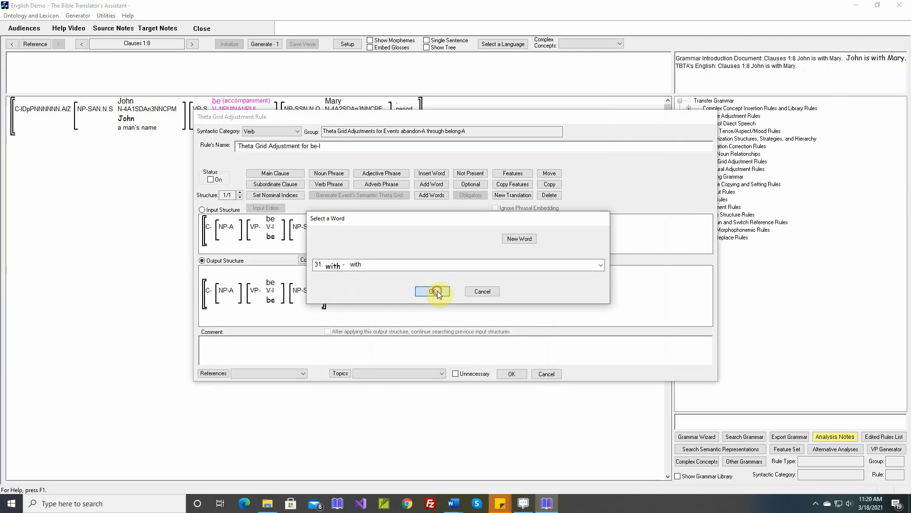
left_click(433, 291)
left_click(510, 288)
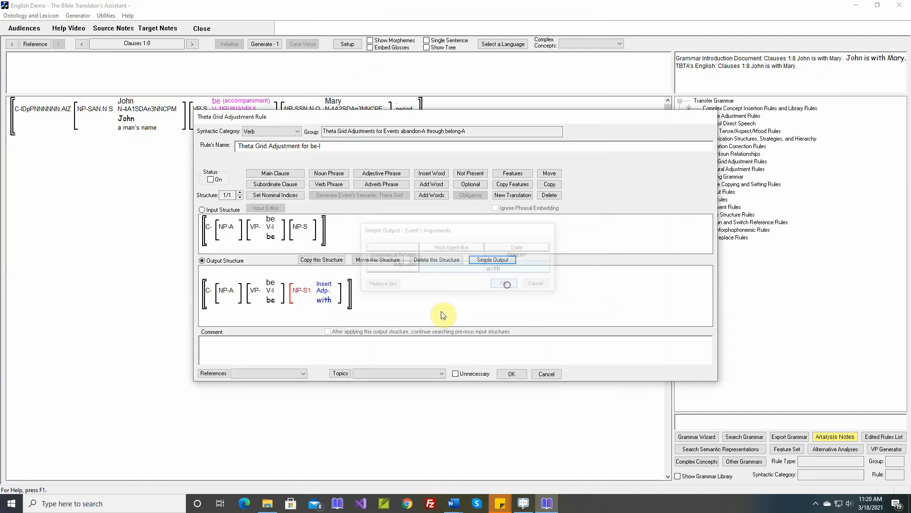
Insert the Clauses 1:8 comment from the selected Word document, turn the be-I rule on and save it
right_click(426, 343)
left_click(437, 354)
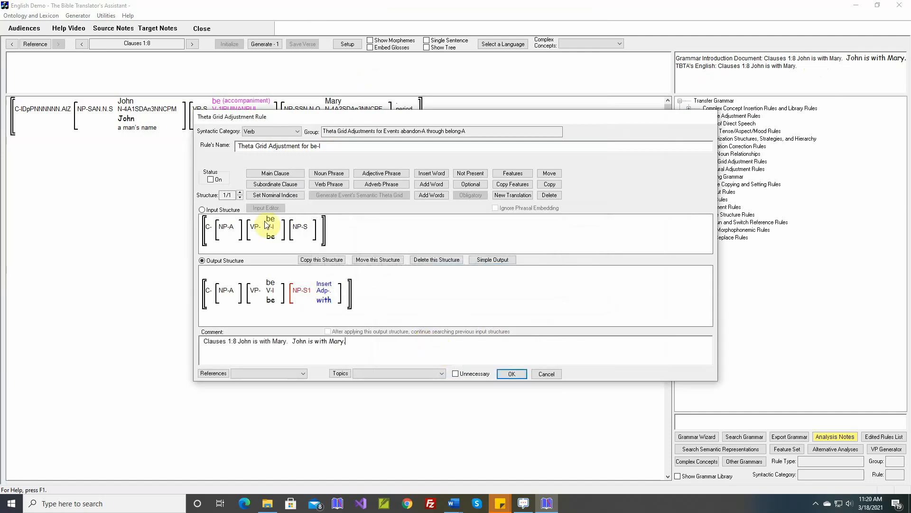
left_click(214, 182)
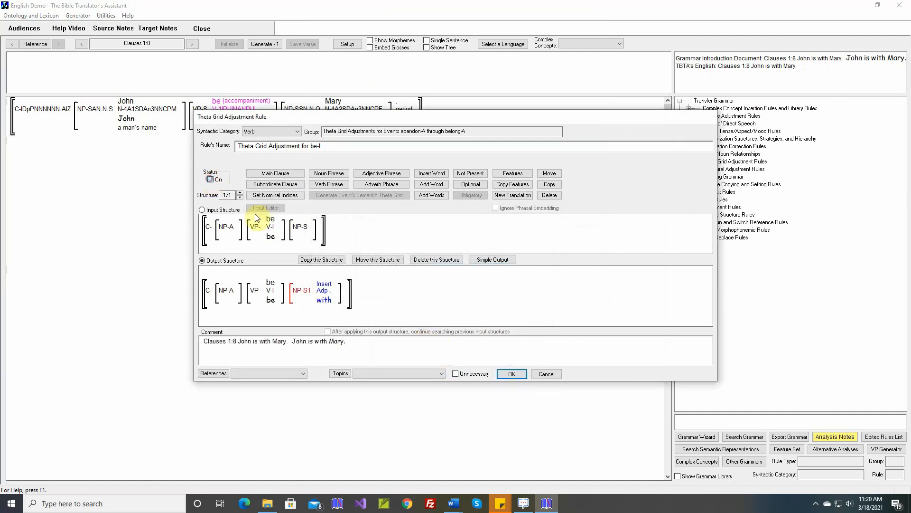
left_click(513, 375)
Generate and save verse Clauses 1:8, and display Clauses 1:9
left_click(266, 44)
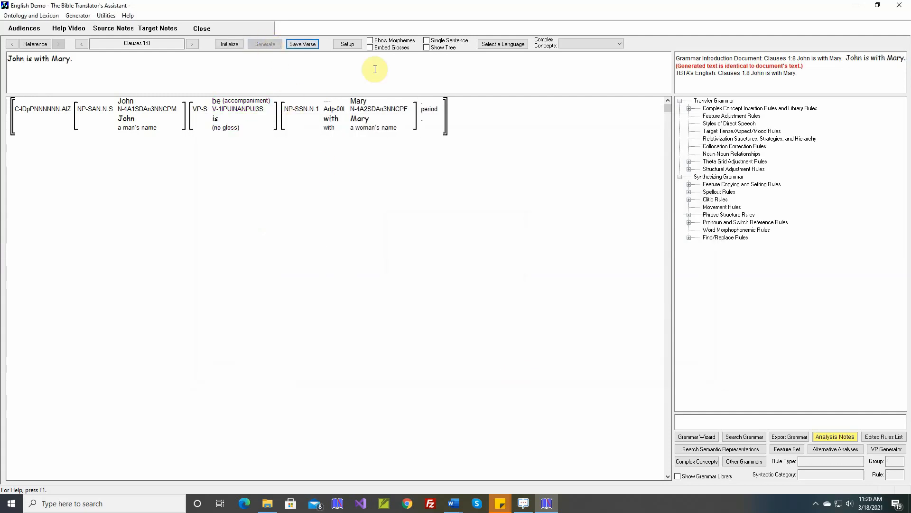
left_click(300, 44)
left_click(192, 44)
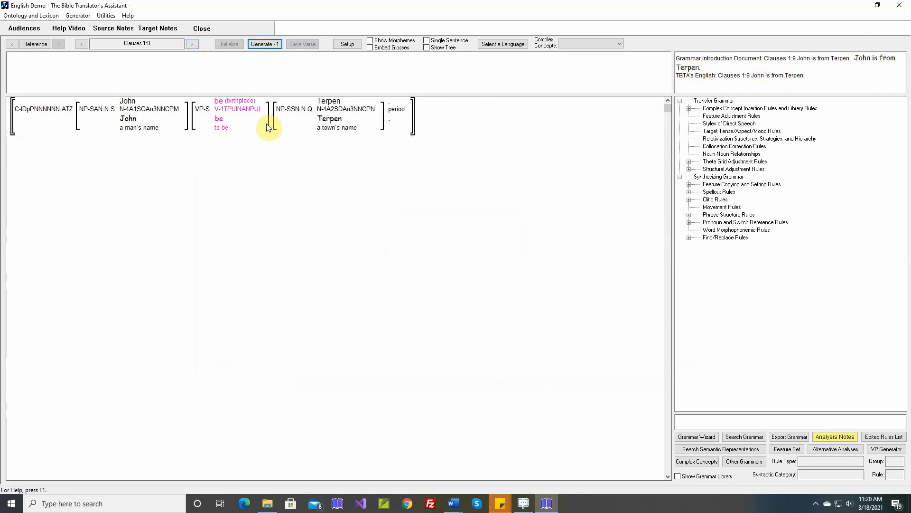
In the theta grid adjustment rule for be (birthplace), set the State argument's grammatical relation to Oblique1 using Simple Output
right_click(238, 107)
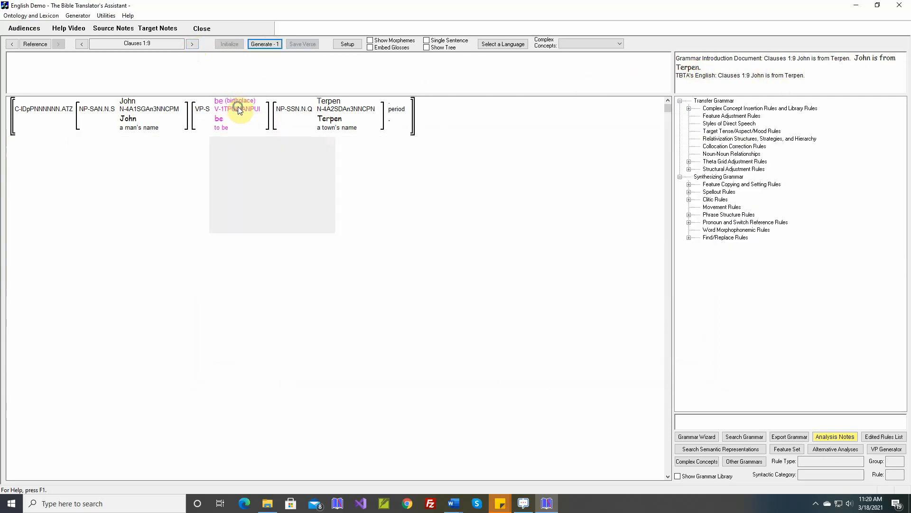
left_click(279, 186)
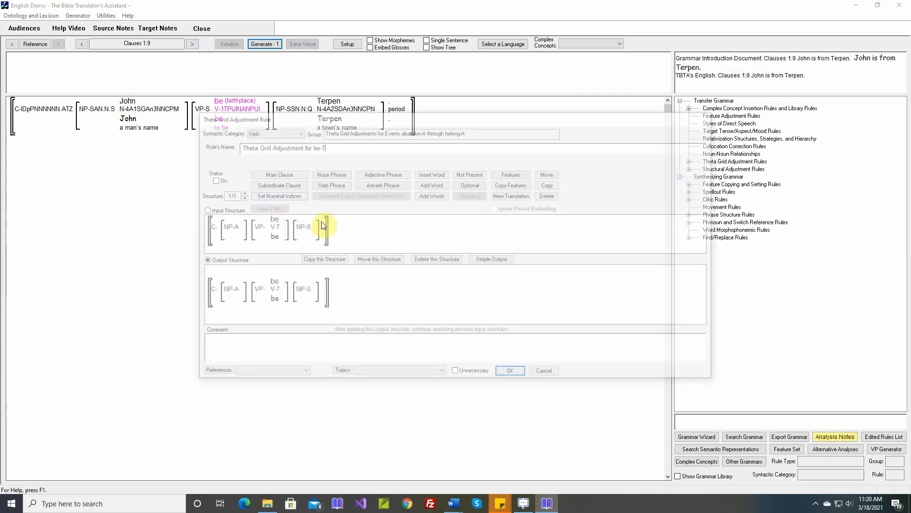
left_click(495, 260)
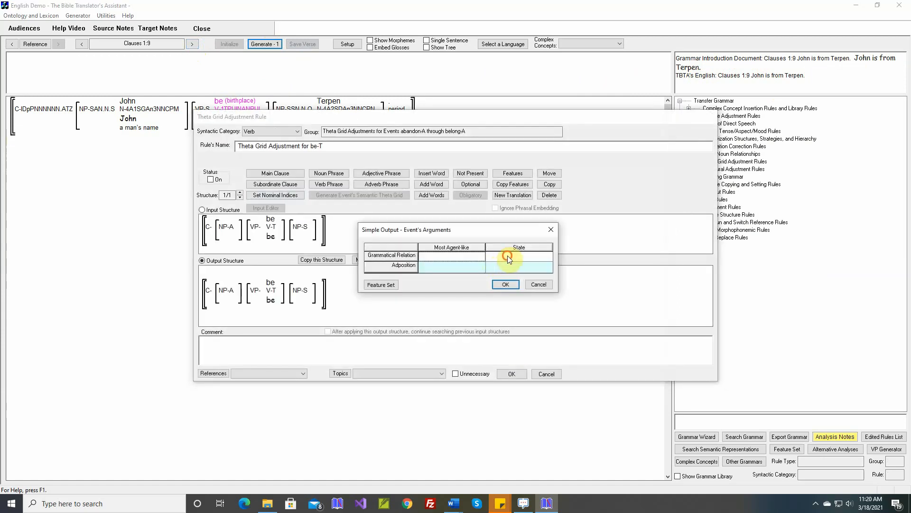
left_click(508, 257)
left_click(401, 199)
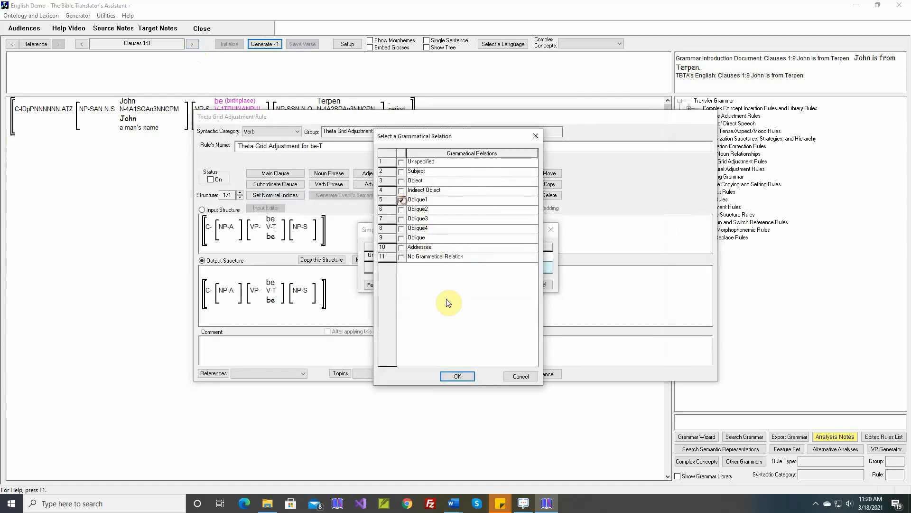
left_click(458, 375)
Assign the adposition "from" to the State argument and apply the simple output to the be-T rule
left_click(508, 269)
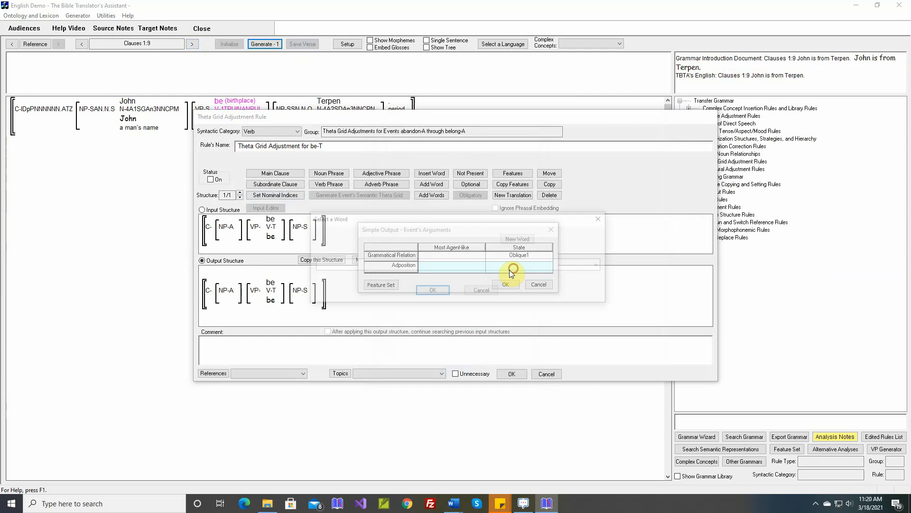
left_click(443, 263)
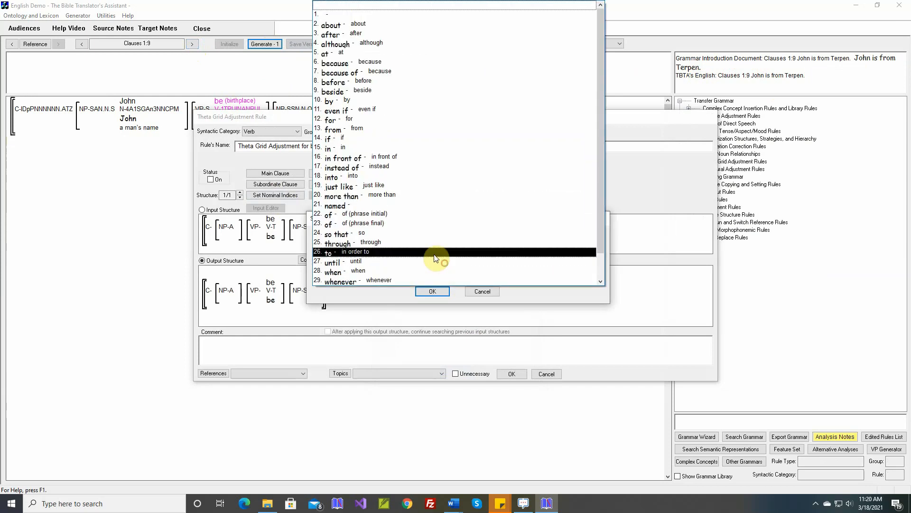
left_click(392, 130)
left_click(433, 292)
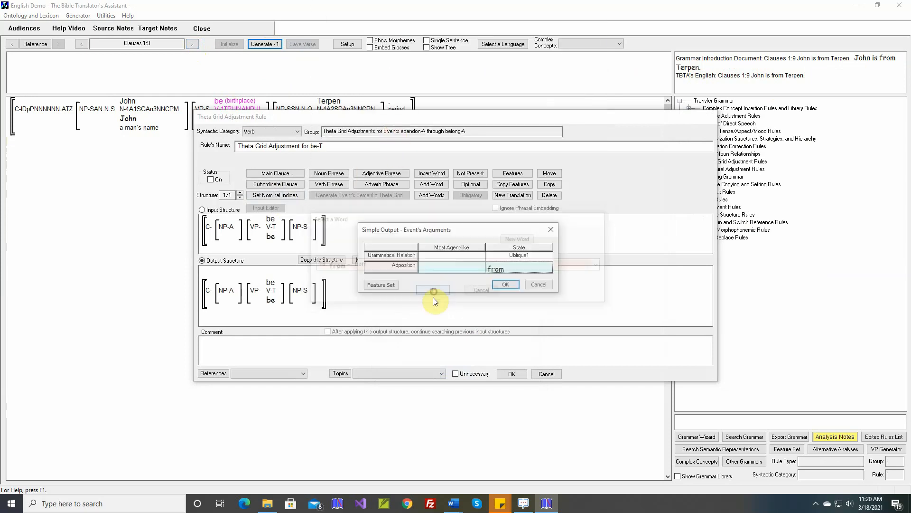
left_click(501, 286)
Insert the Clauses 1:9 comment from the selected Word document, turn the be-T rule on and save it
right_click(451, 342)
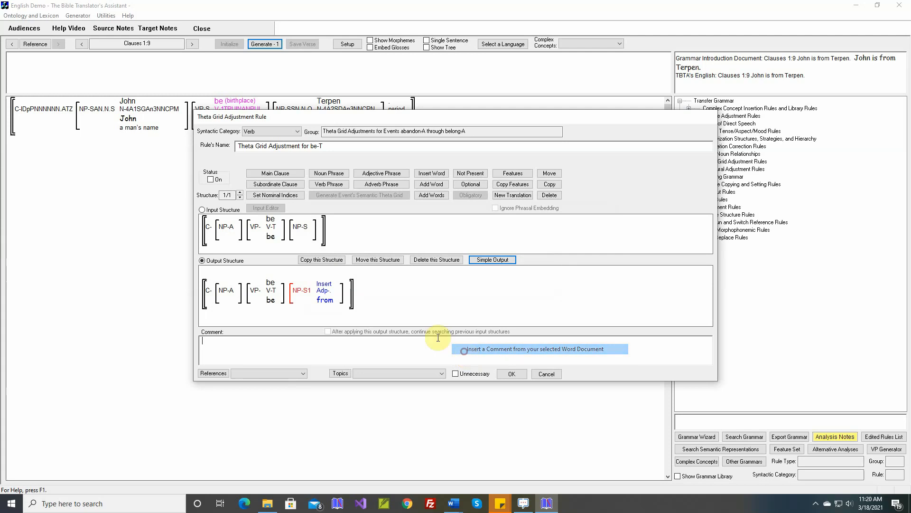
left_click(474, 351)
left_click(501, 374)
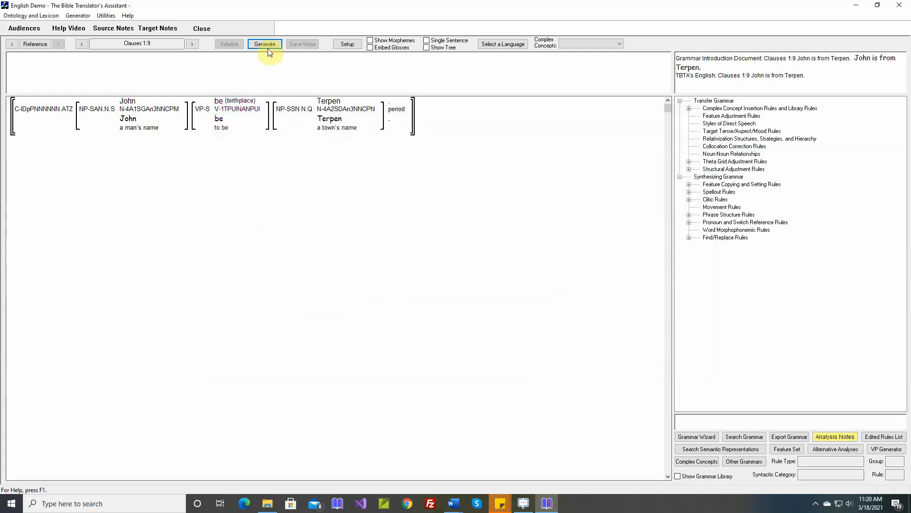
Generate and save verse Clauses 1:9, and display Clauses 1:10
left_click(267, 43)
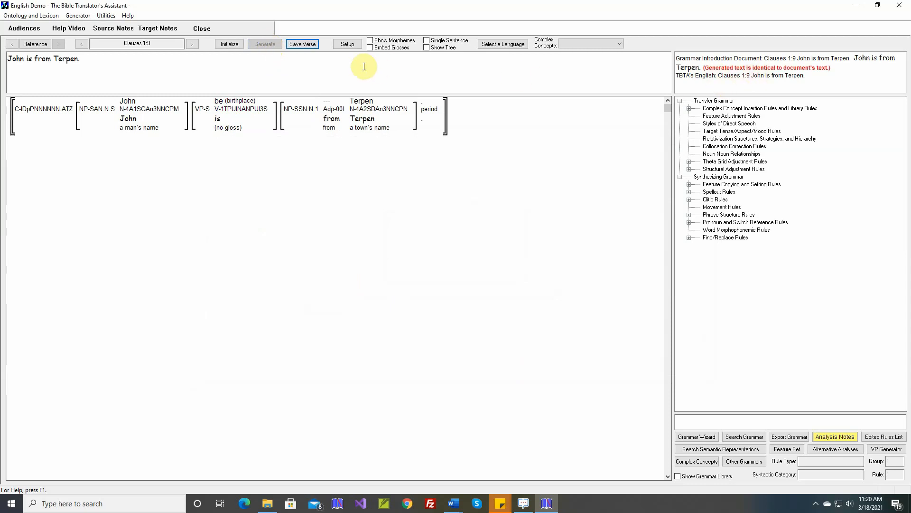
left_click(304, 44)
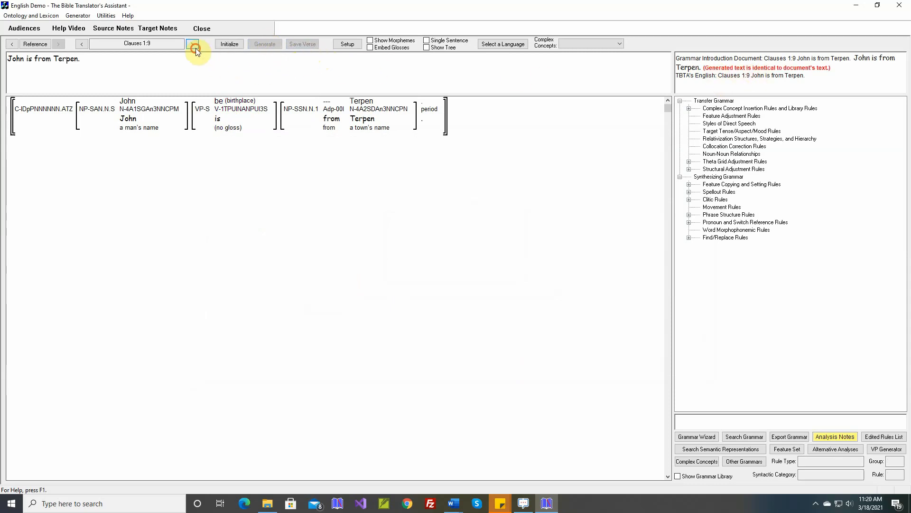
left_click(192, 44)
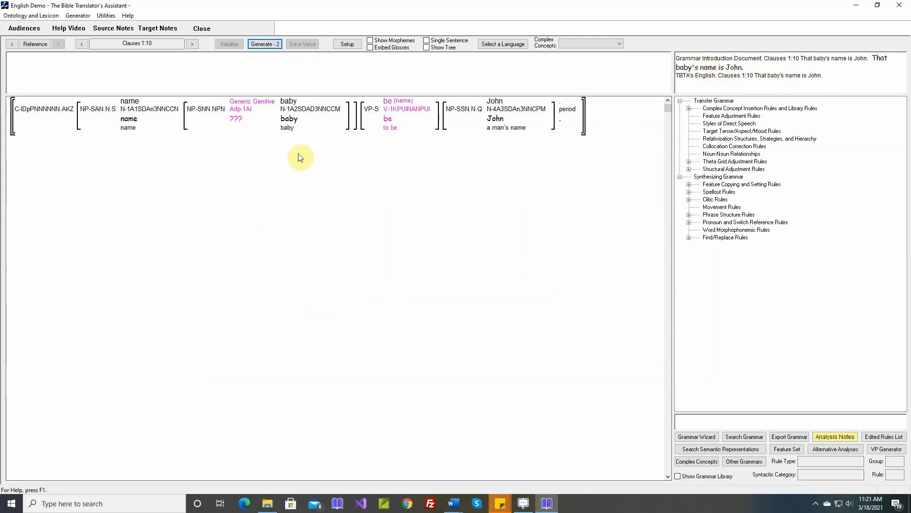
In the Generic Genitive noun-noun relationships for possessor baby-A, set both name-A and cow-A to Saxon Genitive
double_click(244, 109)
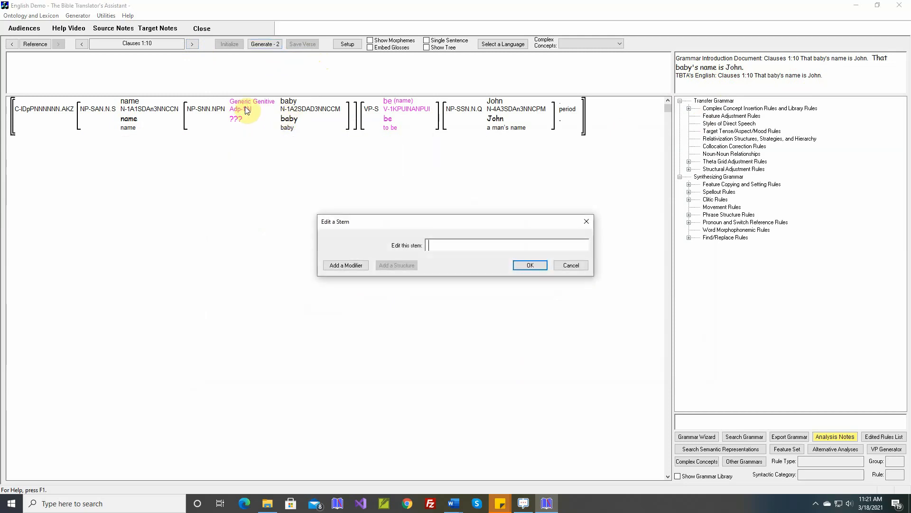
left_click(572, 264)
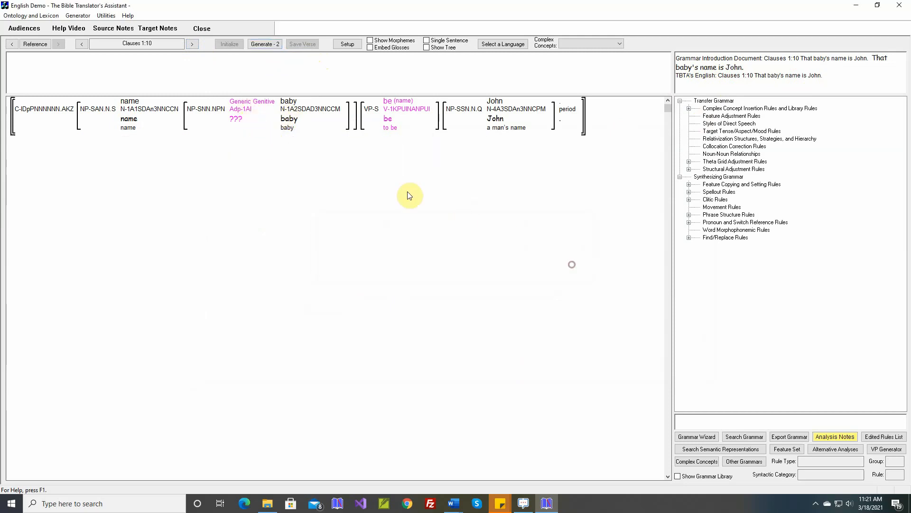
mouse_move(247, 112)
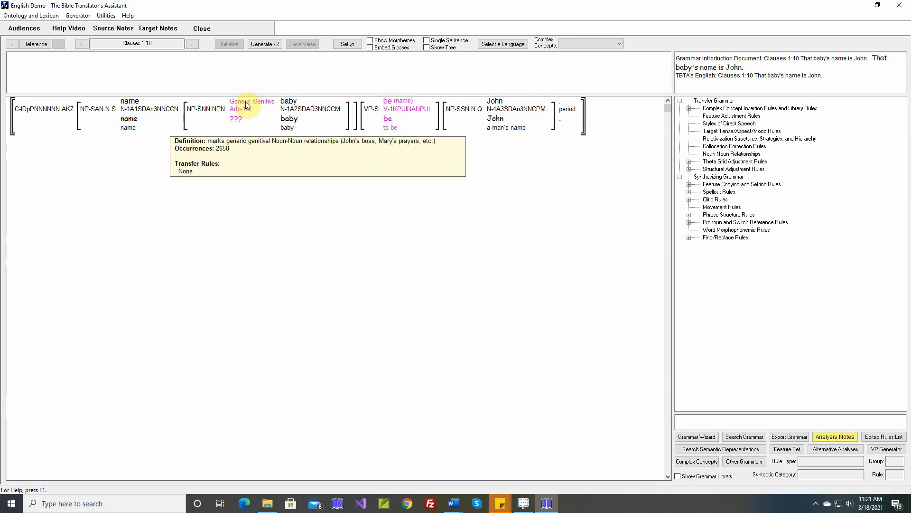
double_click(247, 105)
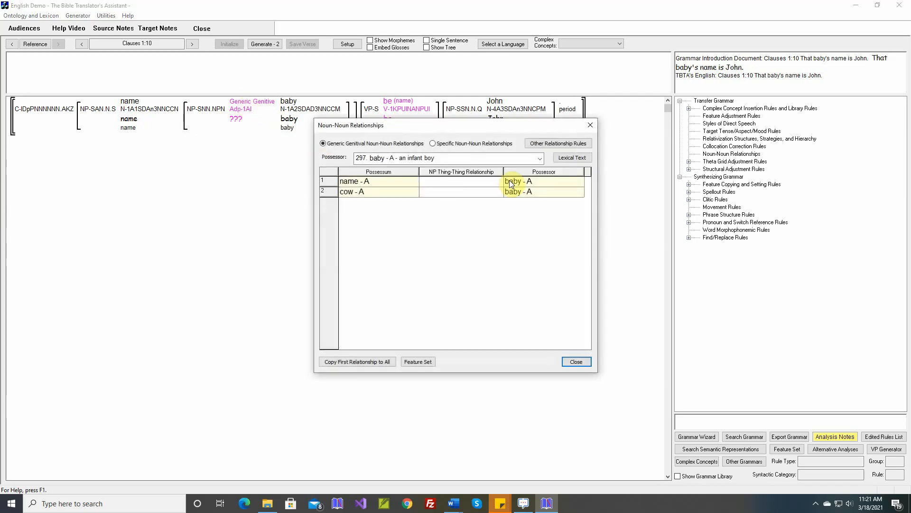
left_click(499, 184)
left_click(499, 182)
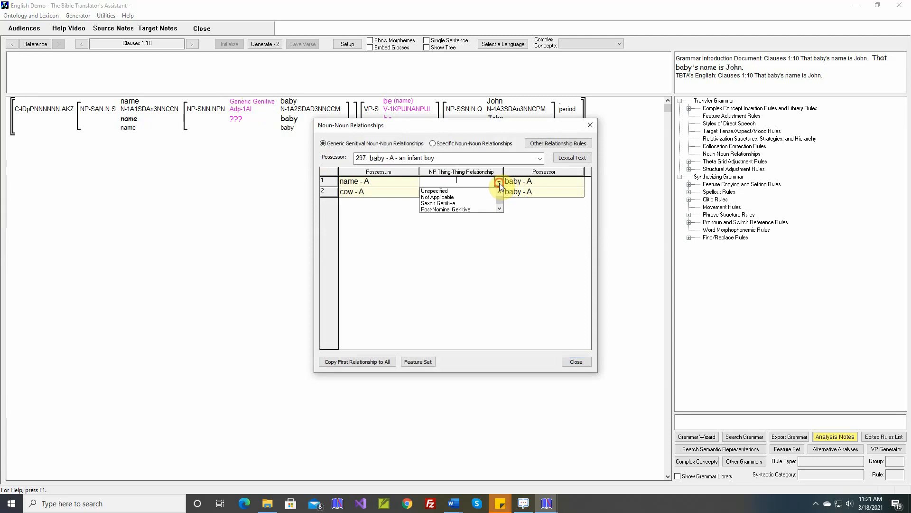
left_click(453, 203)
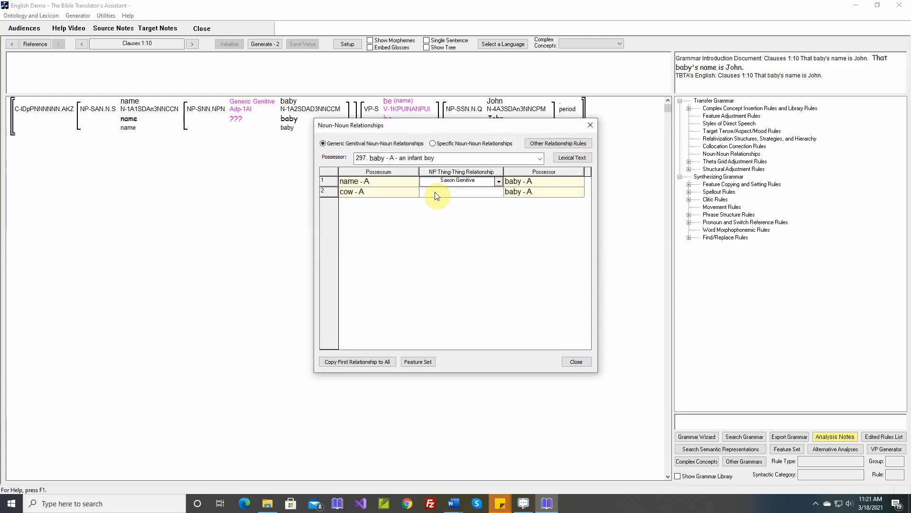
left_click(498, 192)
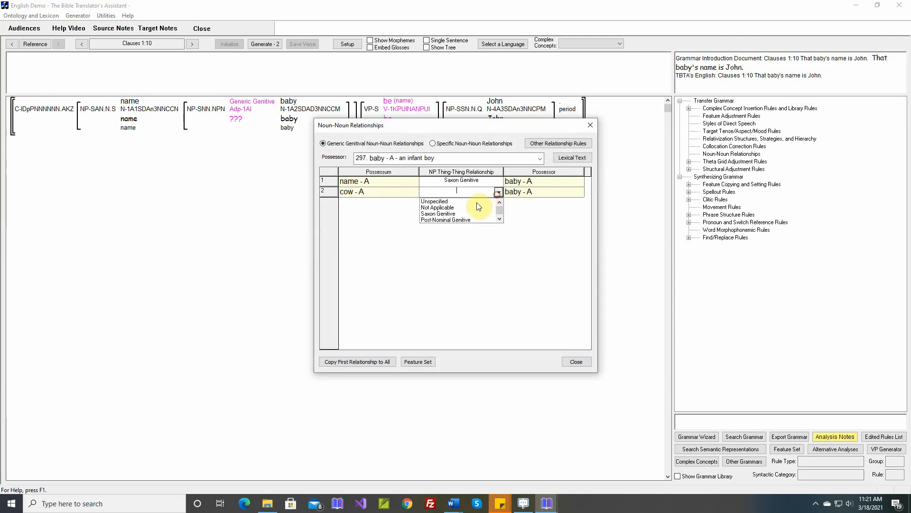
left_click(459, 213)
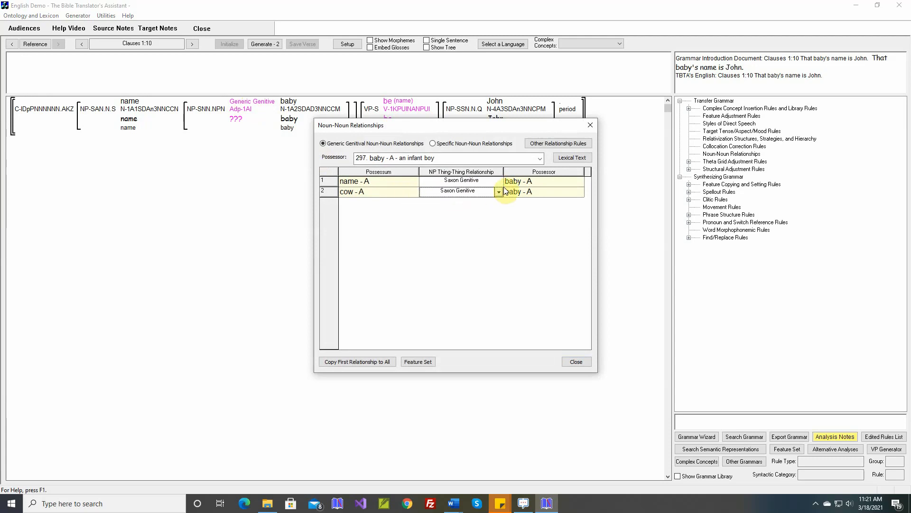
left_click(576, 361)
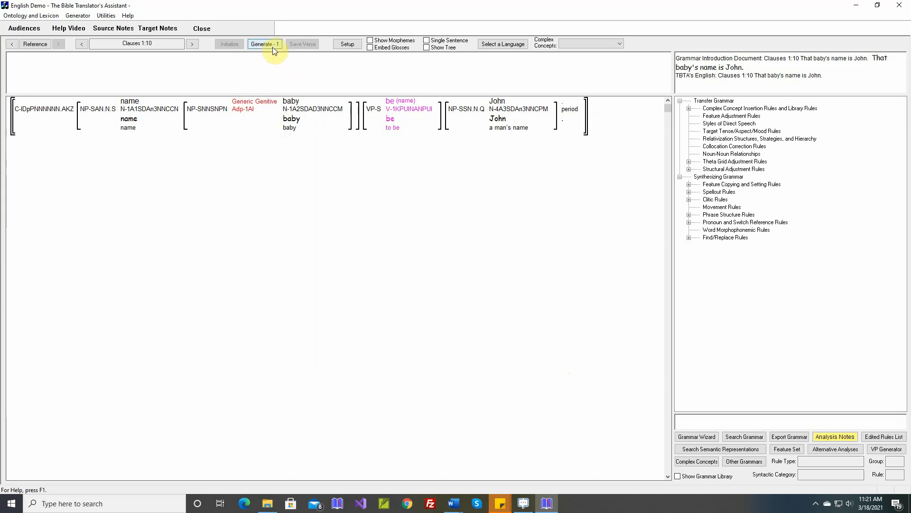
Save the theta grid adjustment rule for be-K with its default structure, and generate and save verse Clauses 1:10
right_click(394, 102)
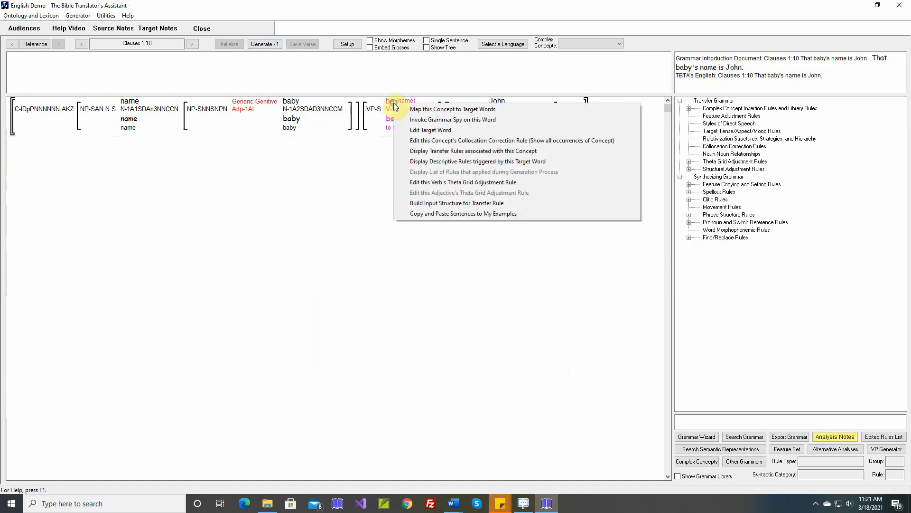
left_click(422, 182)
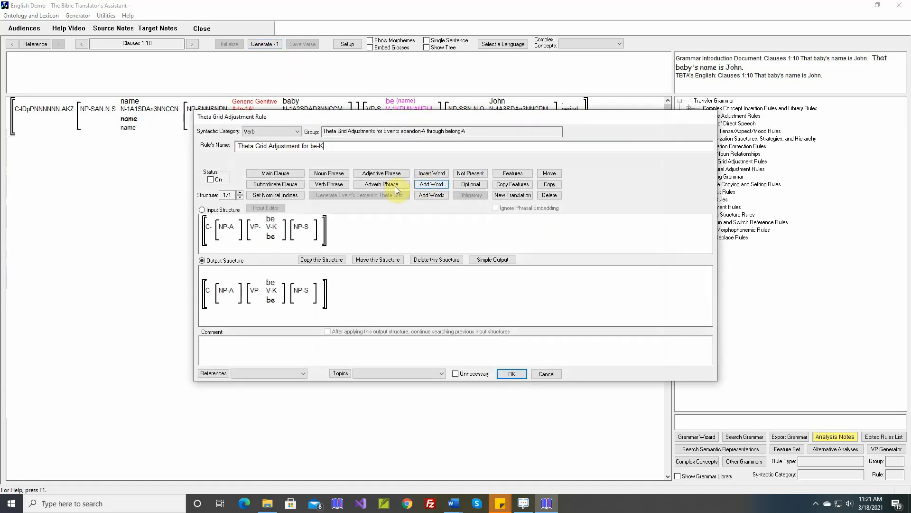
left_click(506, 374)
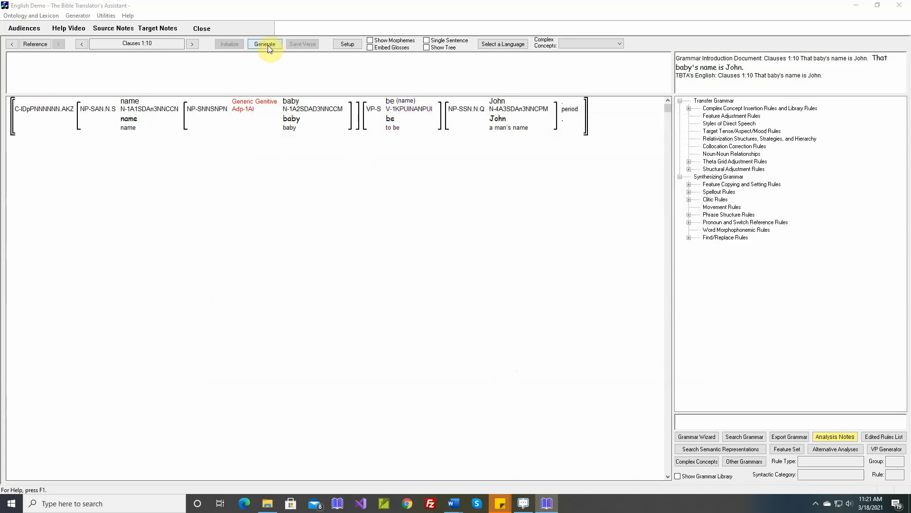
left_click(266, 45)
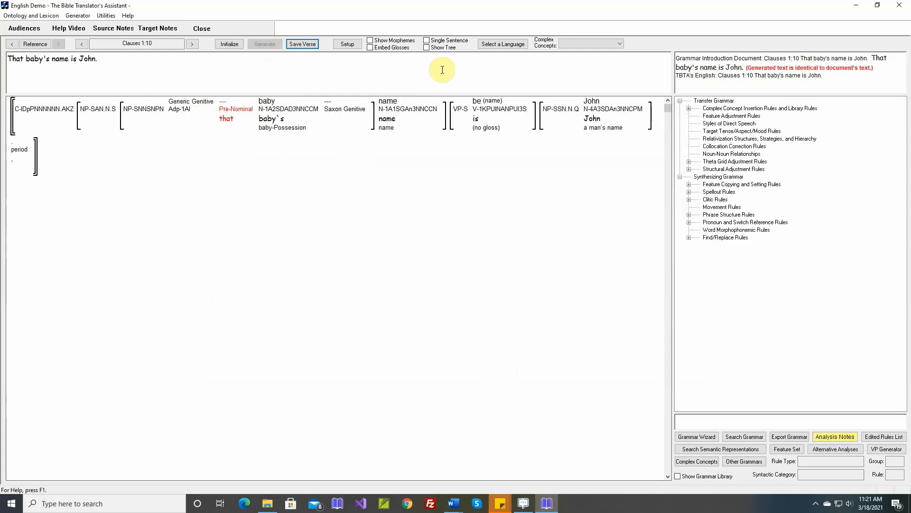
left_click(302, 47)
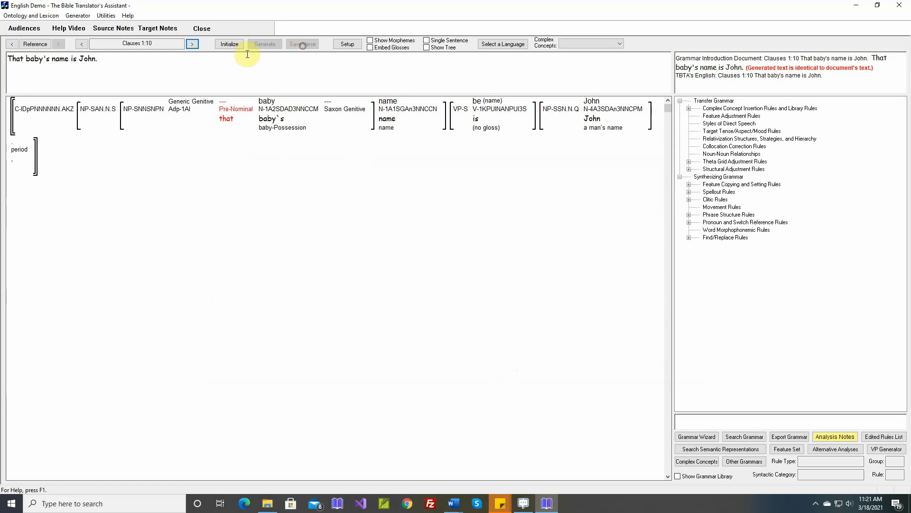
Compare the saved texts of Clauses 1:1–1:23 and display Clauses 1:16 in the Lexicon and Grammar Development View
left_click(78, 15)
left_click(93, 48)
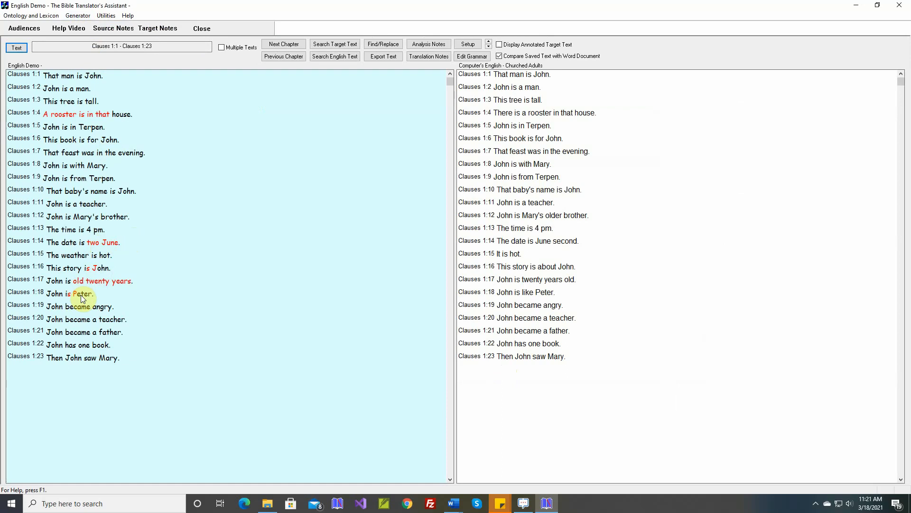
right_click(93, 269)
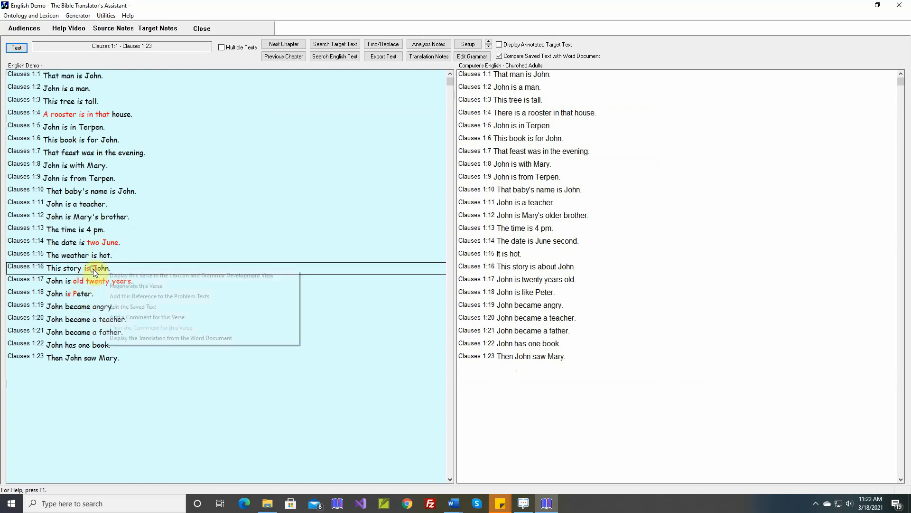
left_click(107, 276)
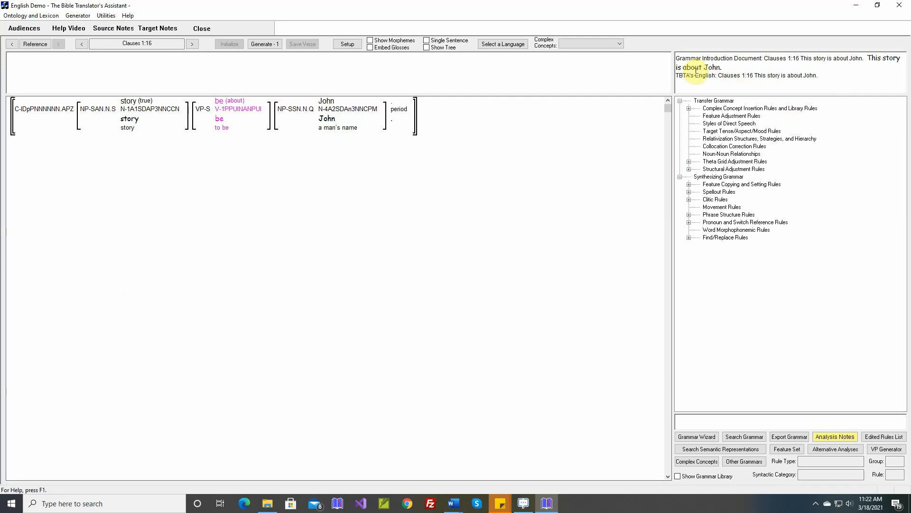
In the simple output of the be-P theta grid adjustment rule, set the State argument's grammatical relation to Oblique1
right_click(236, 101)
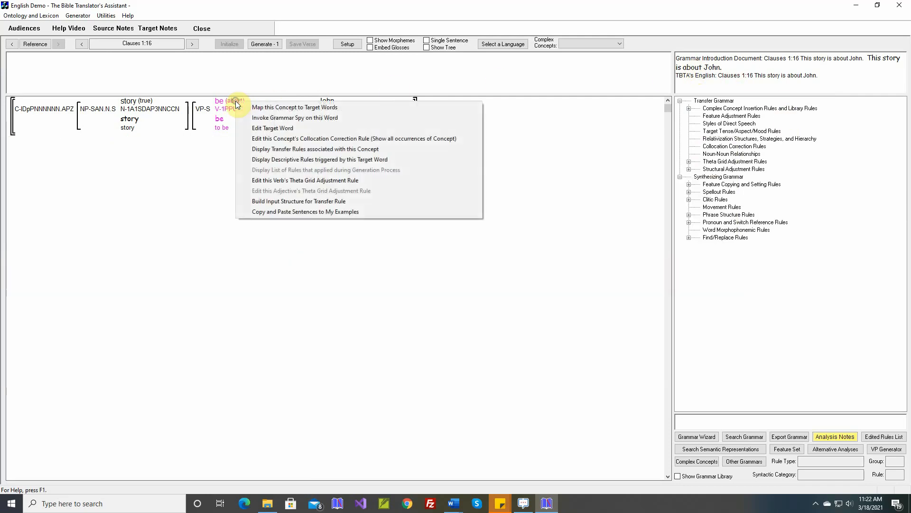
left_click(266, 180)
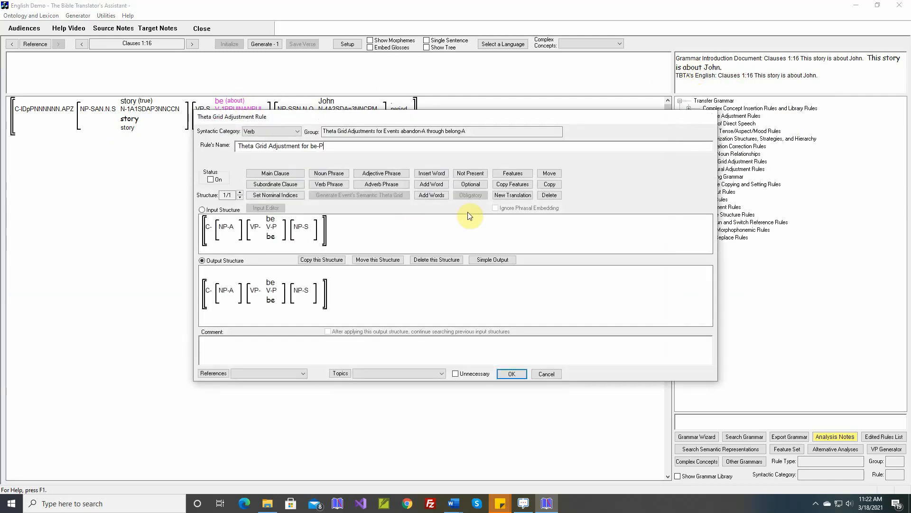
left_click(494, 260)
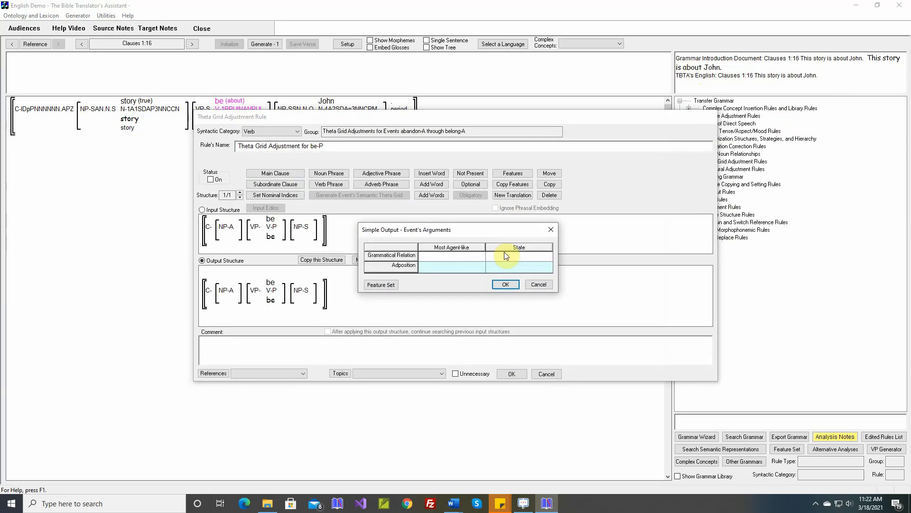
left_click(504, 254)
left_click(401, 199)
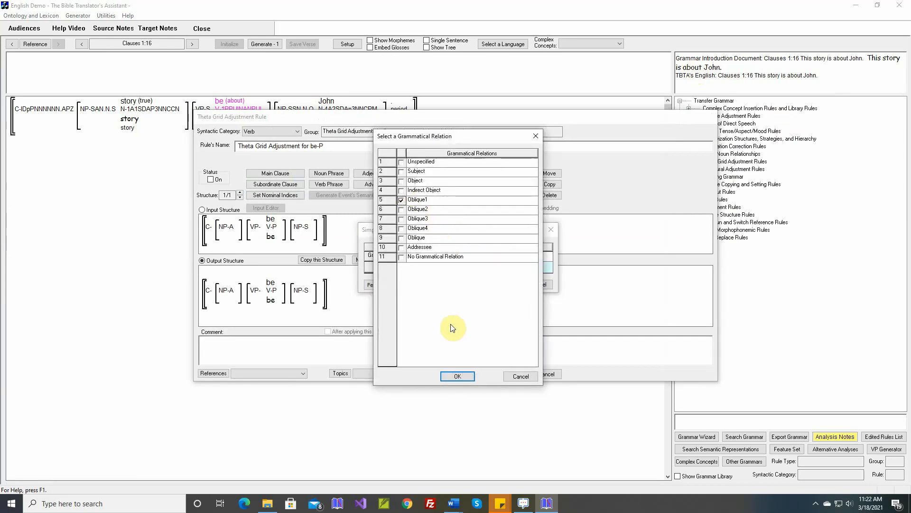
left_click(457, 376)
Assign the adposition "about" to the State argument of the be-P rule
left_click(506, 269)
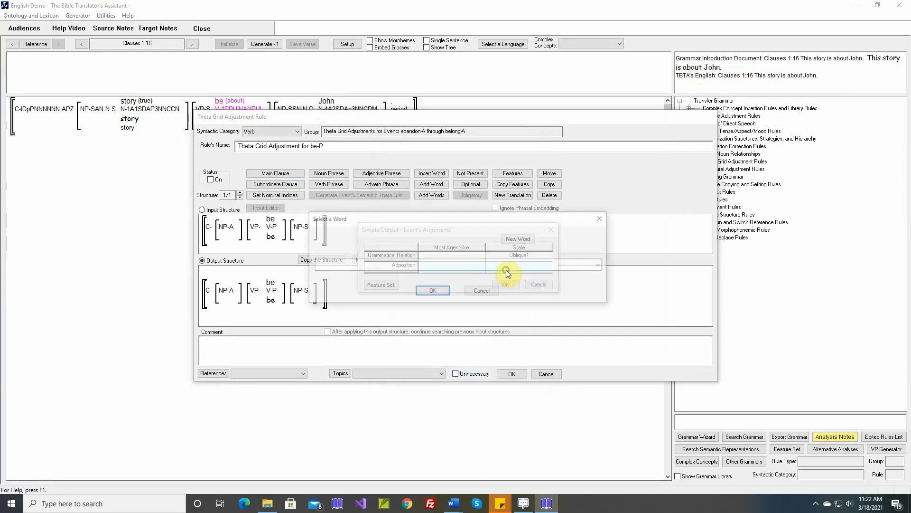
left_click(445, 263)
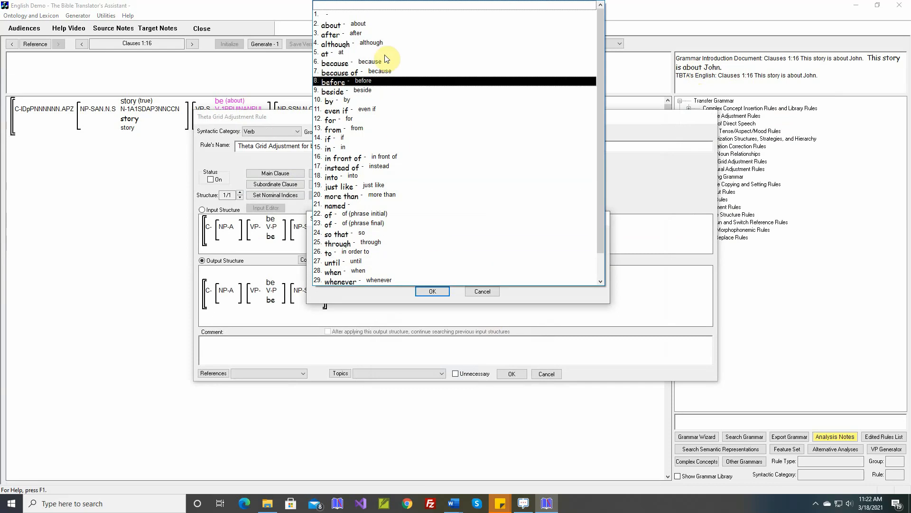
left_click(387, 22)
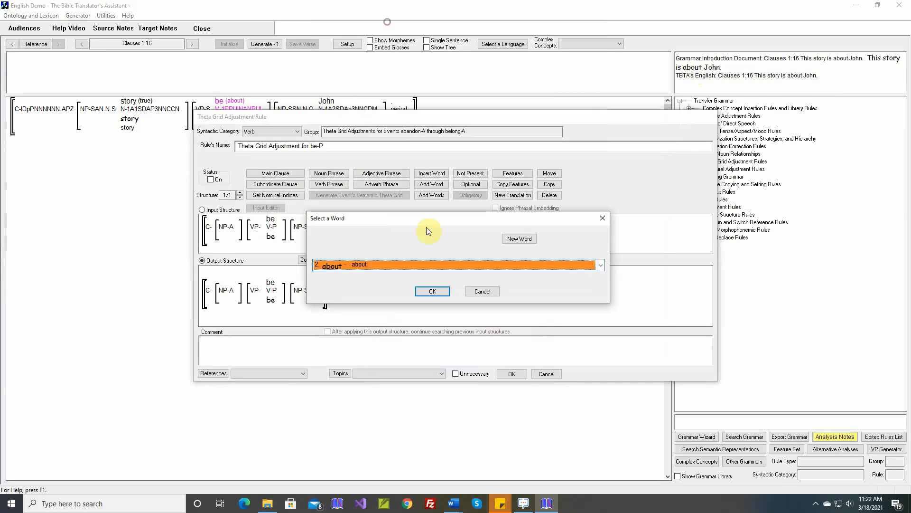
left_click(432, 291)
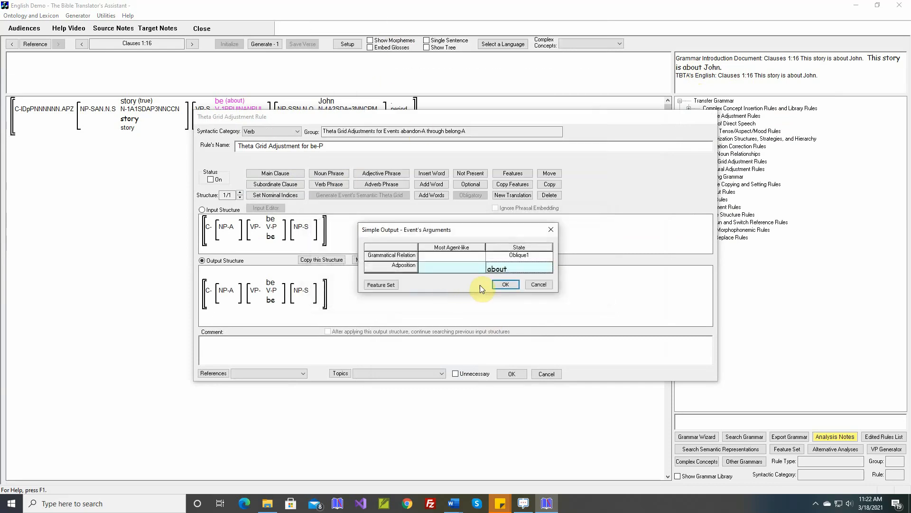
Insert the Clauses 1:16 comment from the selected Word document, turn the be-P rule on and save it
right_click(428, 338)
left_click(440, 348)
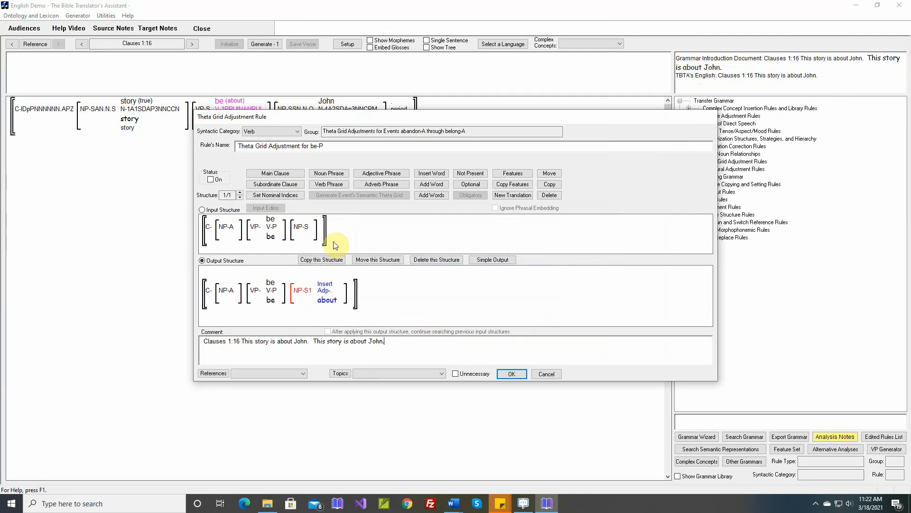
left_click(210, 180)
left_click(510, 374)
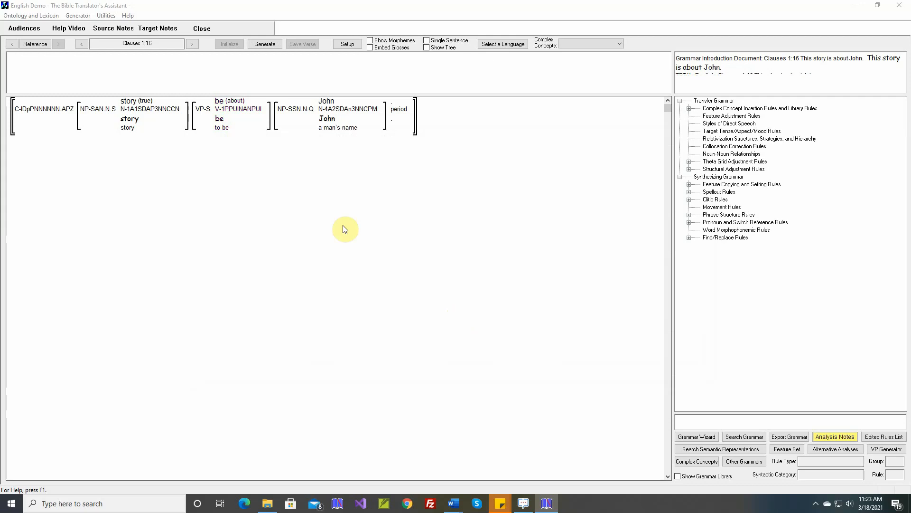
Generate and save verse Clauses 1:16, and skip ahead to display Clauses 1:18
left_click(266, 44)
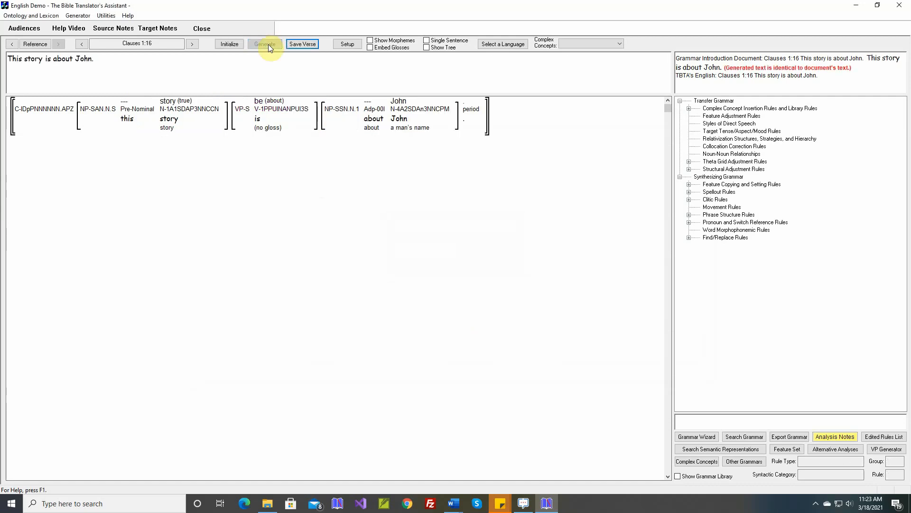
left_click(309, 44)
left_click(190, 44)
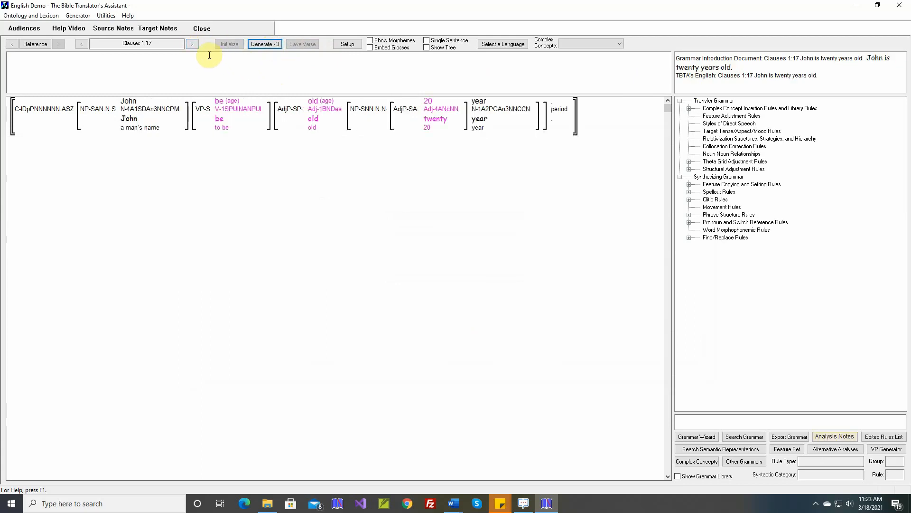
left_click(192, 44)
In the simple output of the be-U theta grid adjustment rule, set the State argument's grammatical relation to Oblique1
mouse_move(233, 103)
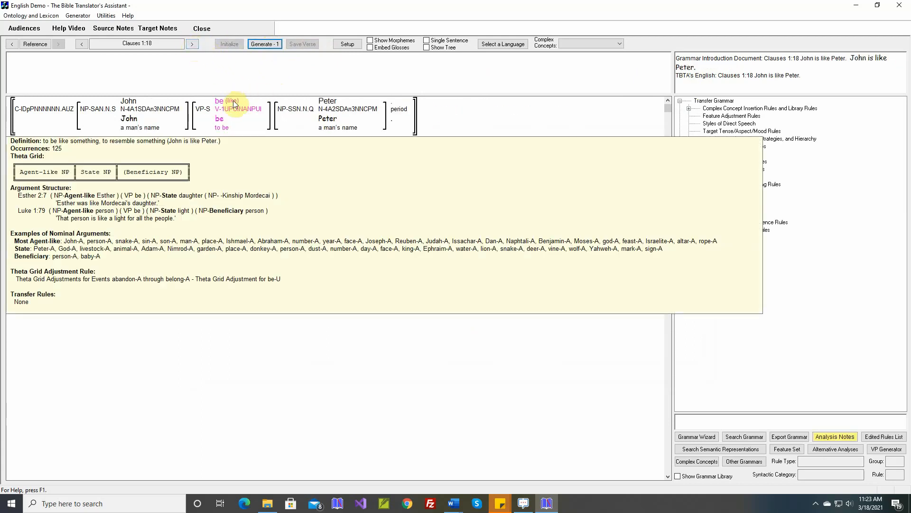
right_click(233, 103)
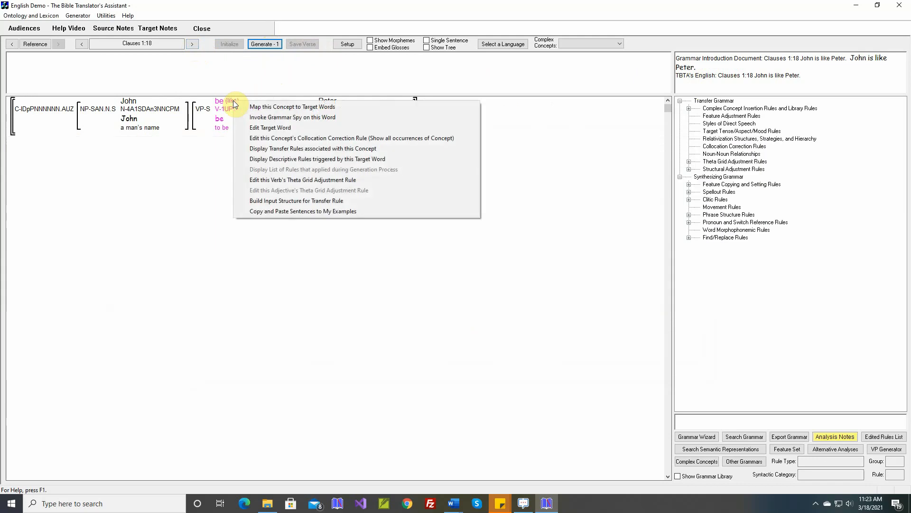
left_click(265, 179)
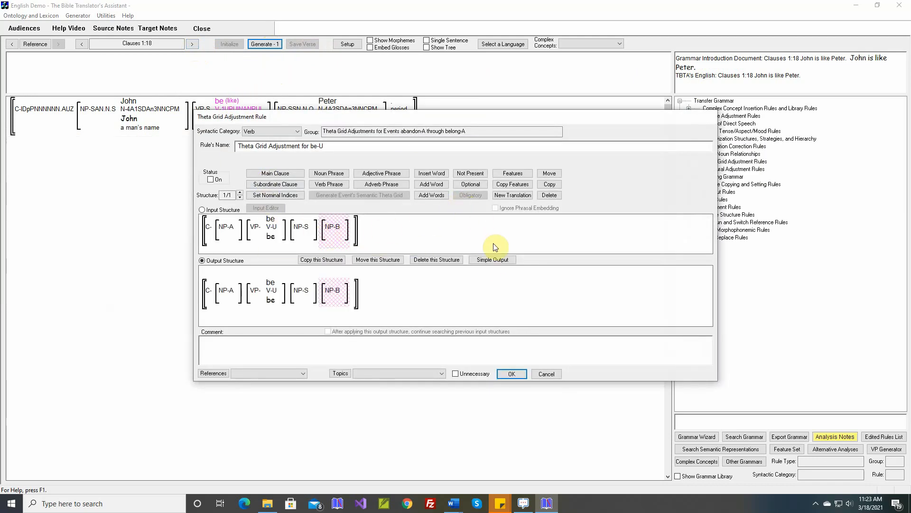
left_click(491, 262)
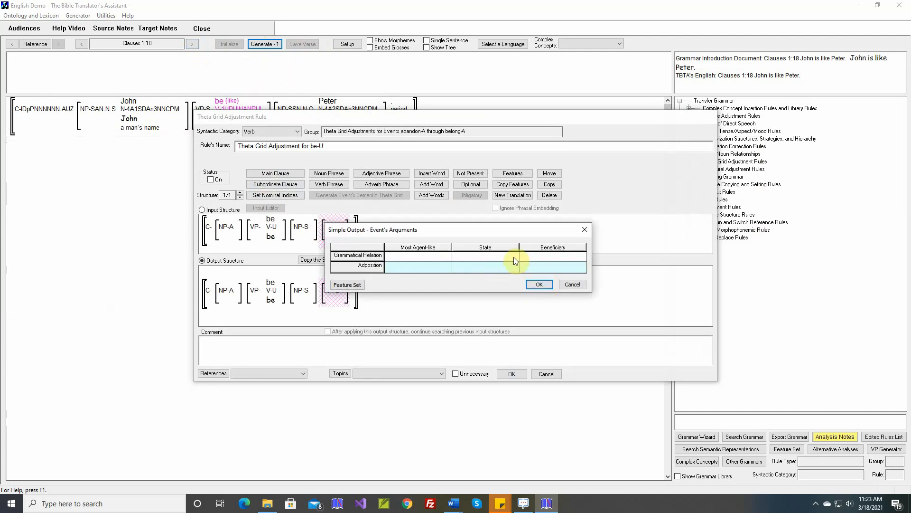
left_click(514, 257)
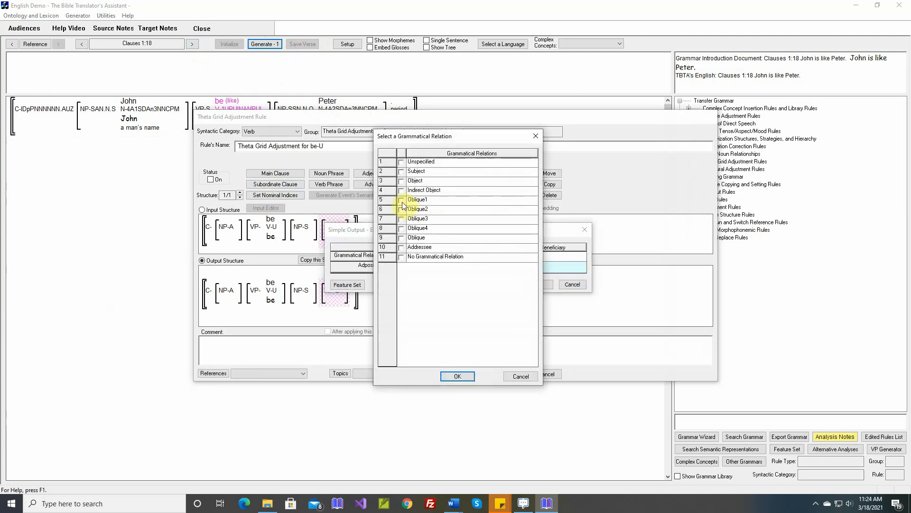
left_click(456, 375)
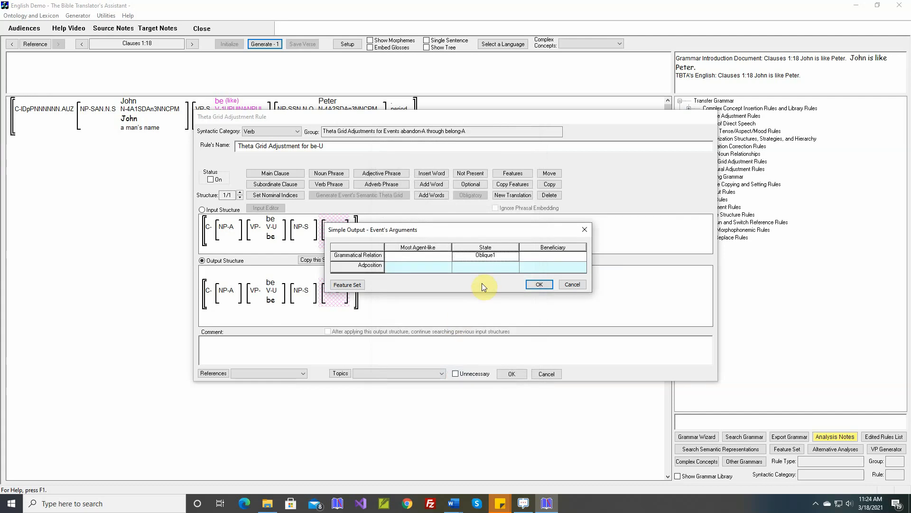
Check the existing adpositions for the be-U rule's State argument and create a new stem "like"
left_click(487, 268)
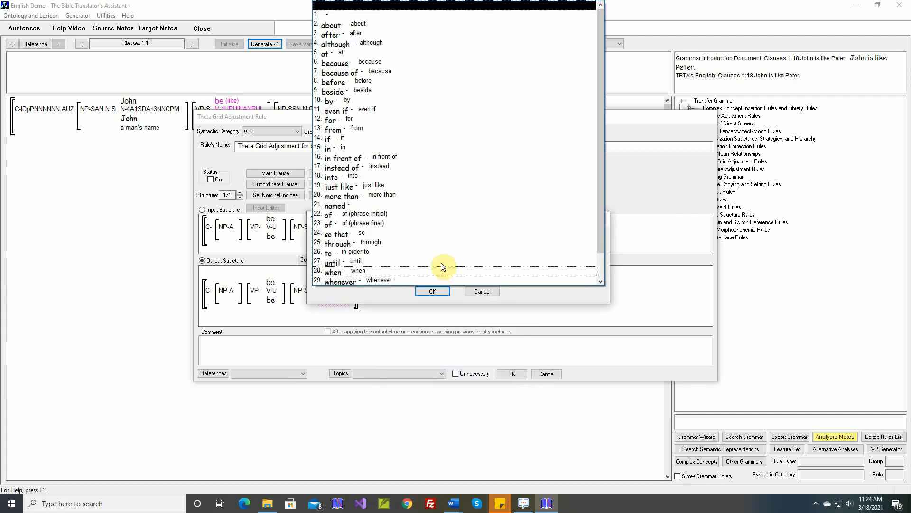
left_click(398, 215)
left_click(383, 196)
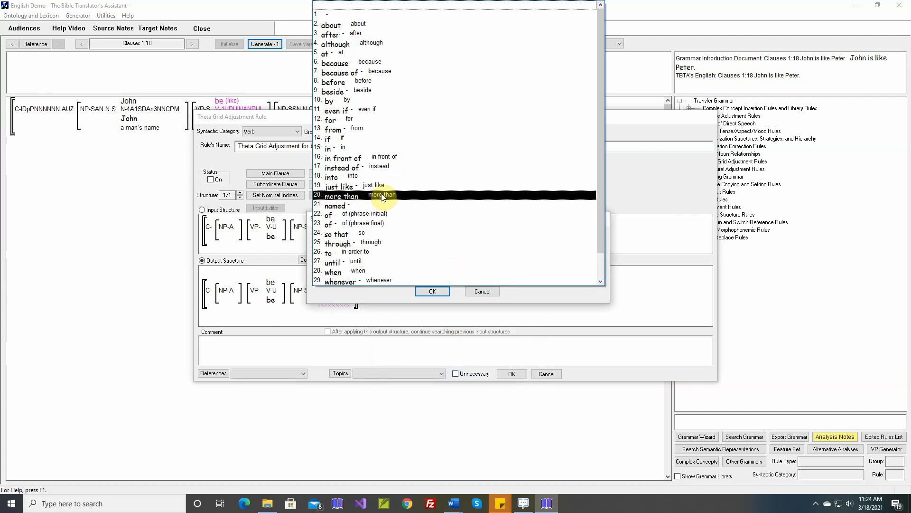
left_click(369, 294)
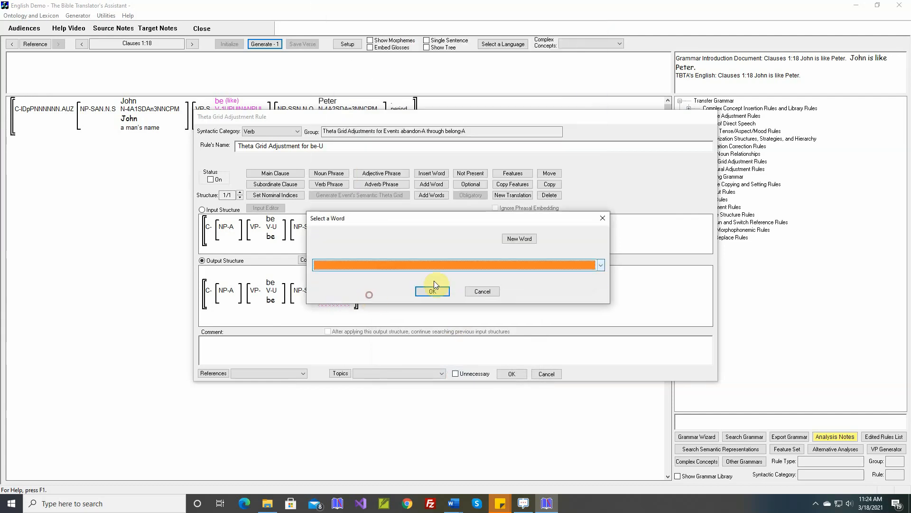
left_click(516, 250)
type("like")
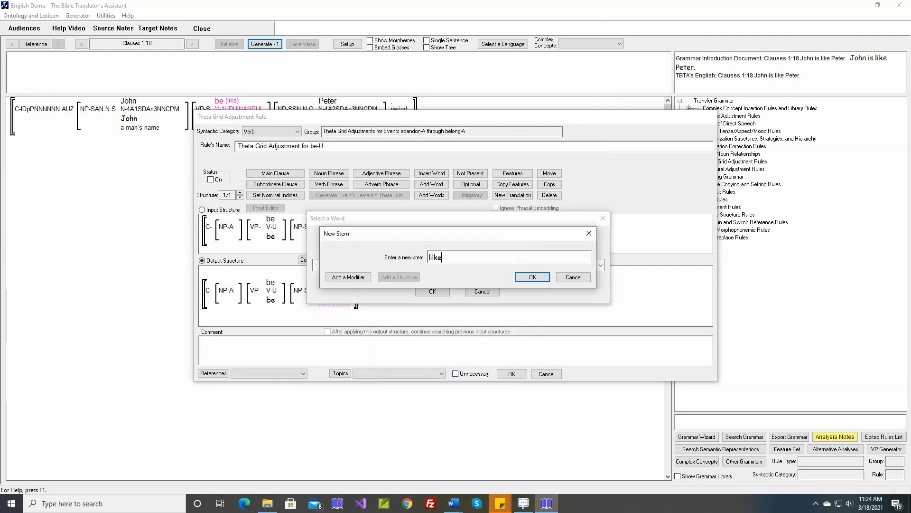
key("Return")
key("Return")
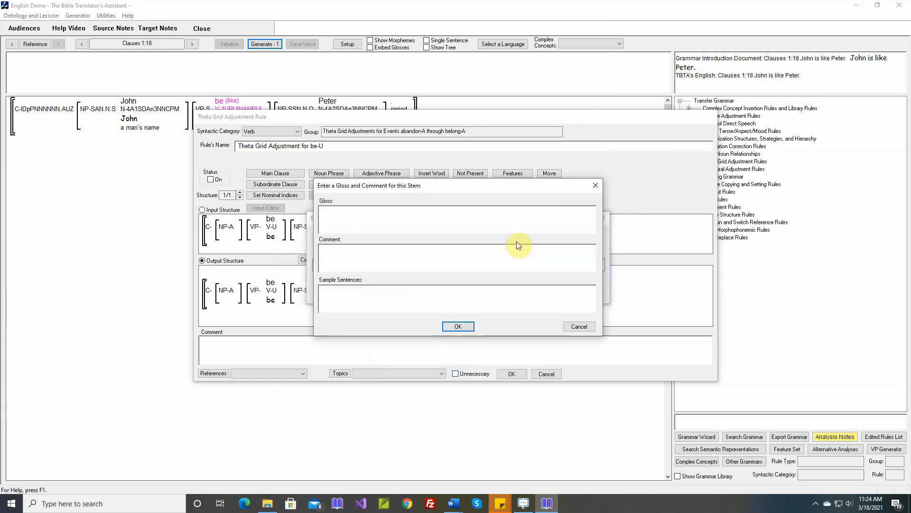
Give the new stem the gloss "like" and the Clauses 1:18 sample sentence from the Word document, and assign it to the State argument
type("like")
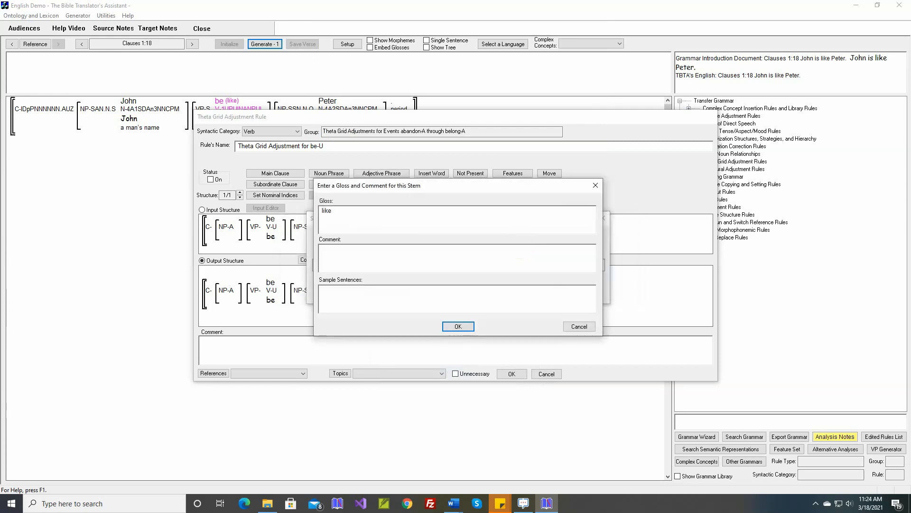
right_click(491, 297)
left_click(496, 300)
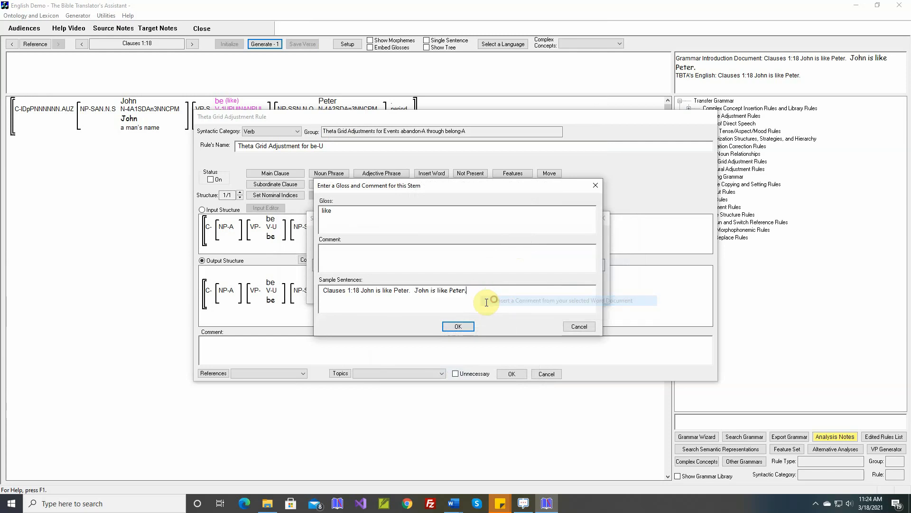
left_click(458, 326)
left_click(433, 292)
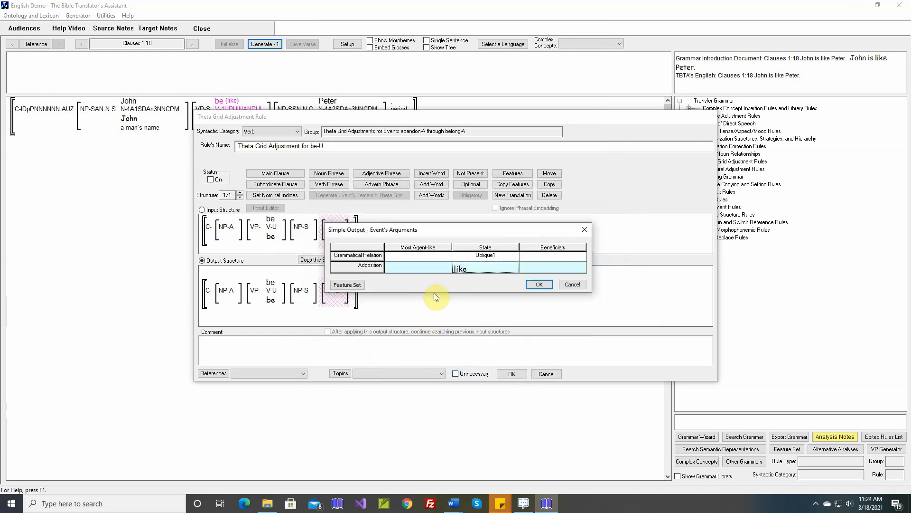
In the be-U rule's simple output, set the Beneficiary argument's grammatical relation to Oblique2 with the adposition "for", and apply the settings
left_click(551, 257)
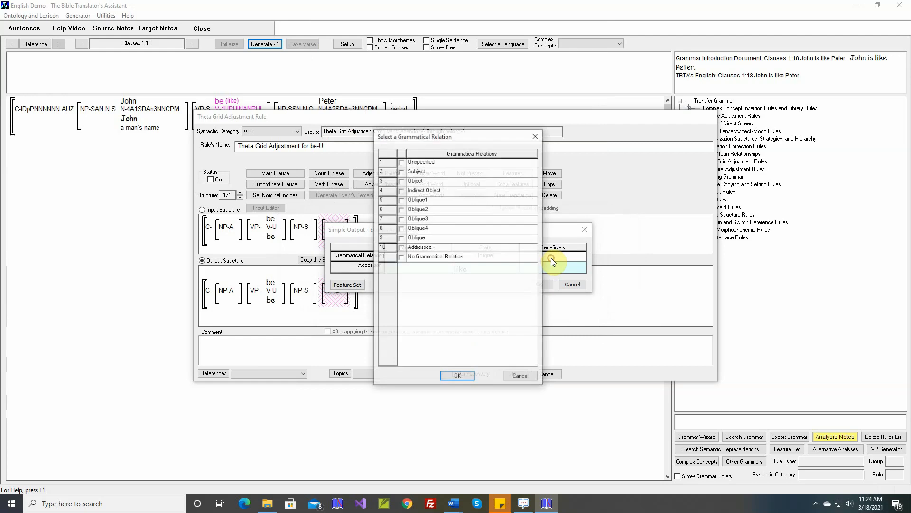
left_click(402, 210)
left_click(456, 376)
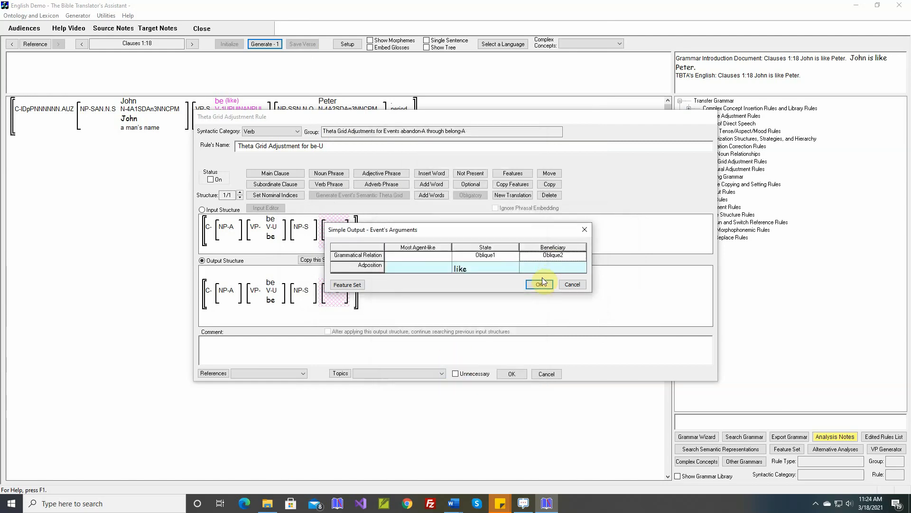
left_click(550, 265)
left_click(444, 260)
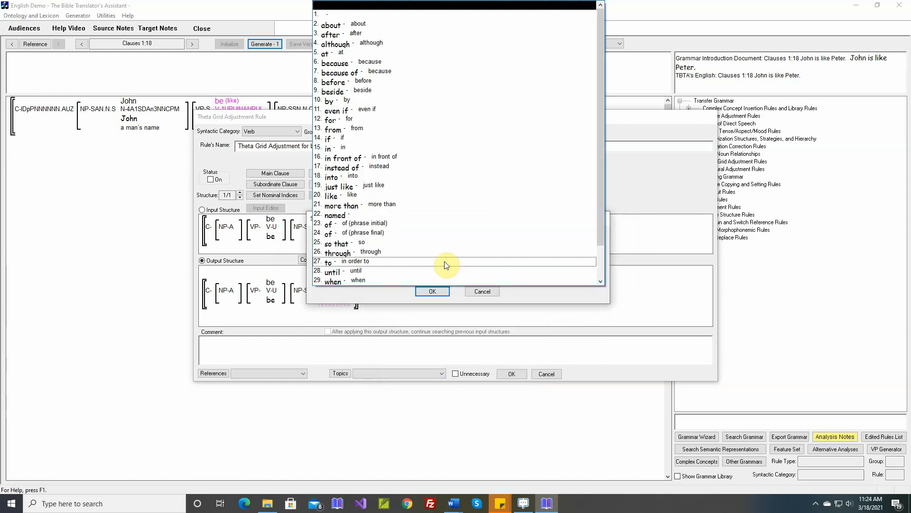
left_click(394, 119)
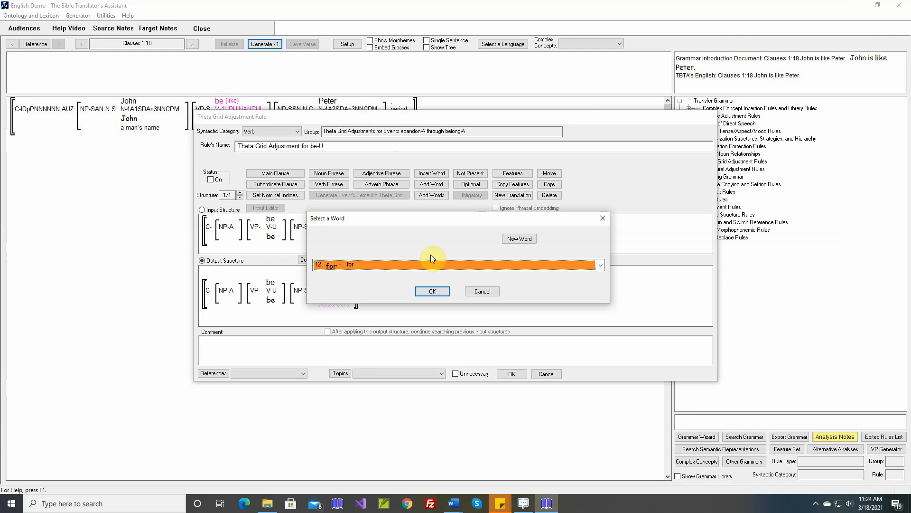
left_click(433, 290)
left_click(534, 284)
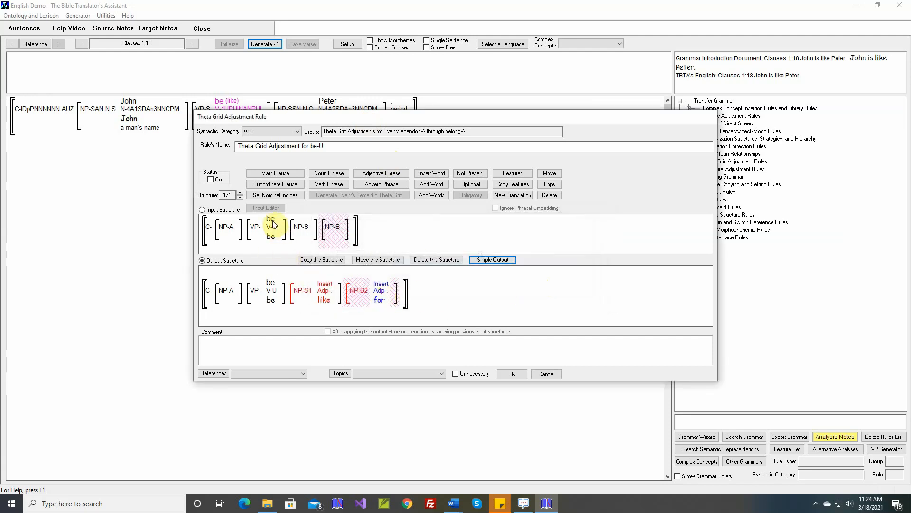
Insert the Clauses 1:18 sentence from the selected Word document as the be-U rule's comment, and save the rule
mouse_move(273, 224)
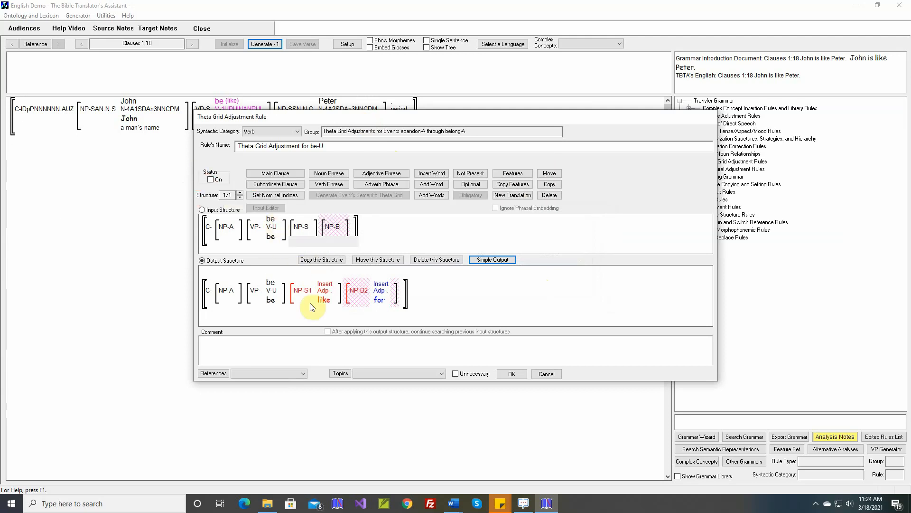
right_click(326, 341)
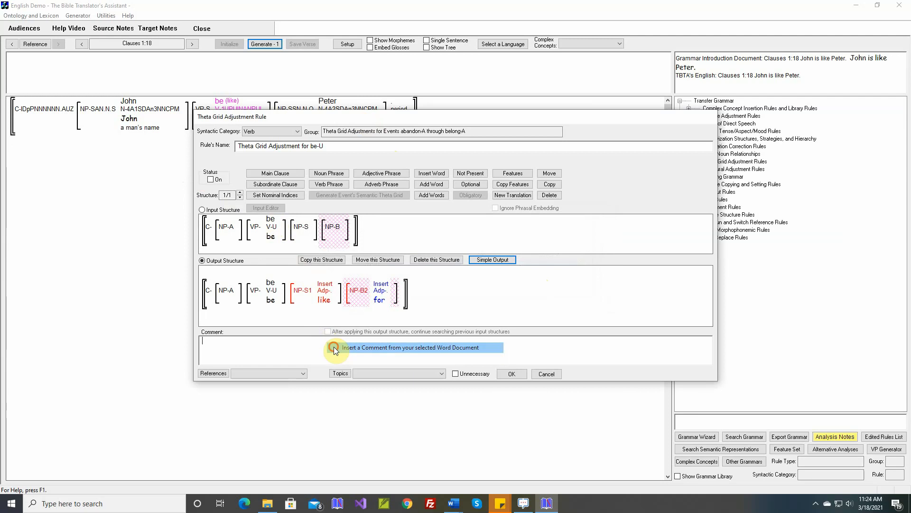
left_click(334, 347)
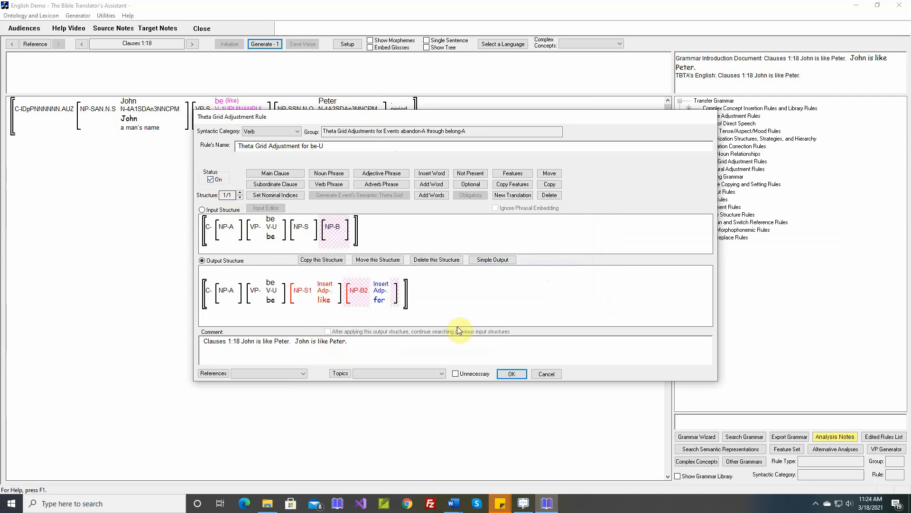
left_click(516, 374)
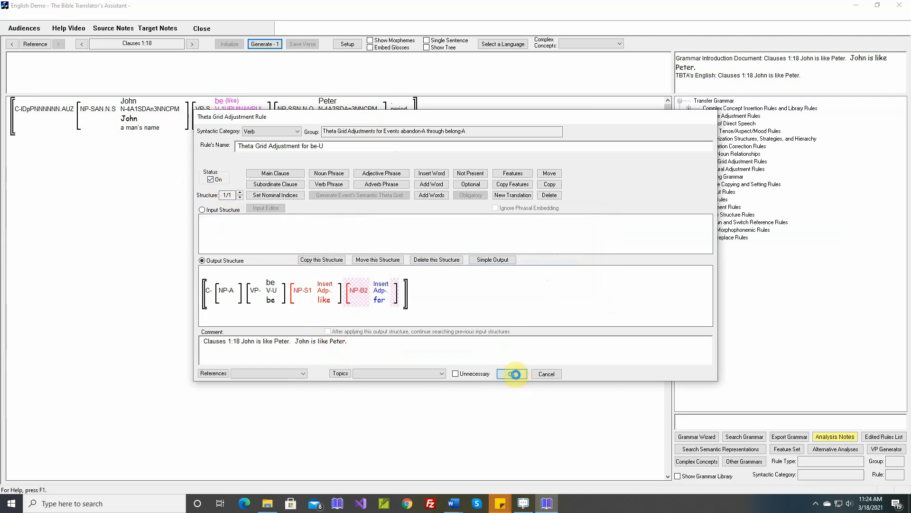
Generate and save verse Clauses 1:18, and go back to display Clauses 1:17
left_click(268, 44)
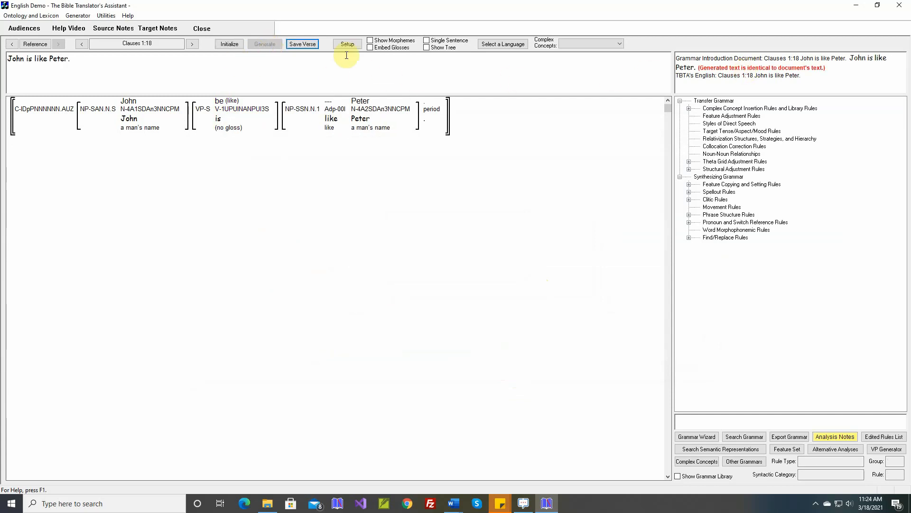
left_click(304, 44)
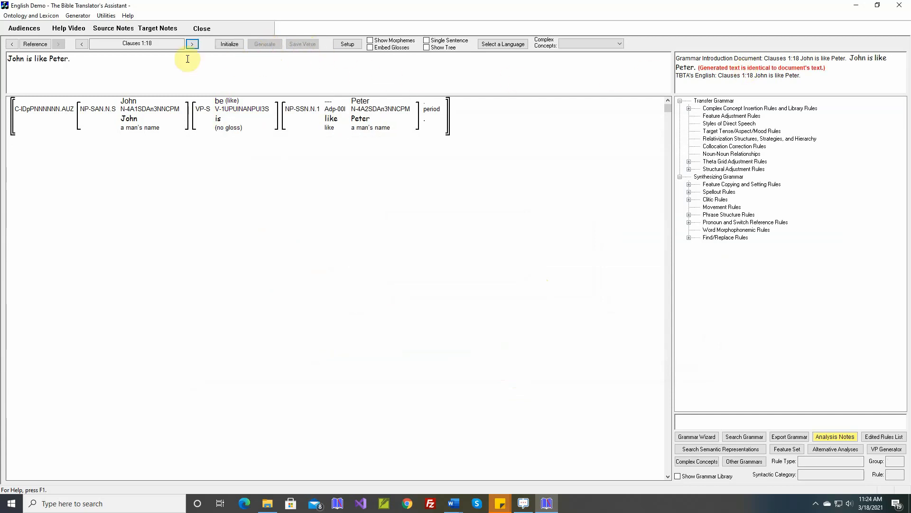
left_click(84, 45)
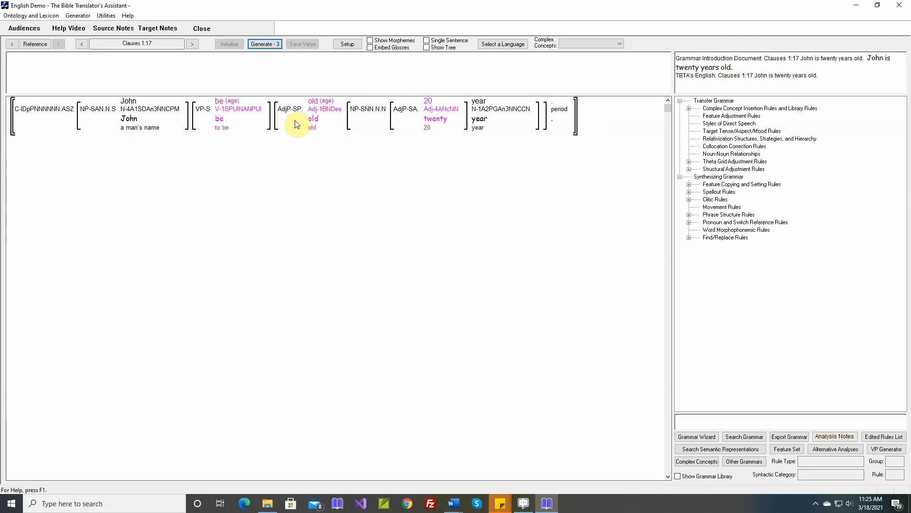
Open the theta grid adjustment rule for the adjective 20-A in Clauses 1:17 and accept its attributive construction
mouse_move(299, 117)
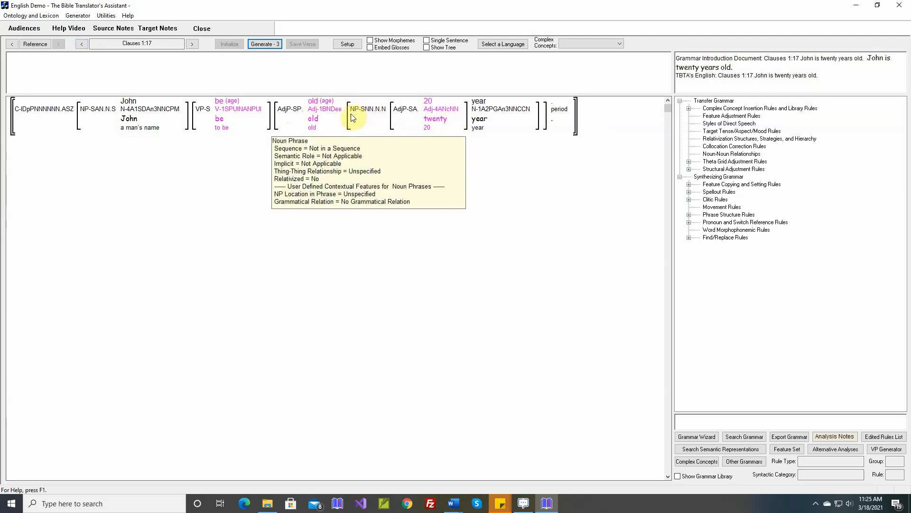
left_click(424, 116)
right_click(436, 113)
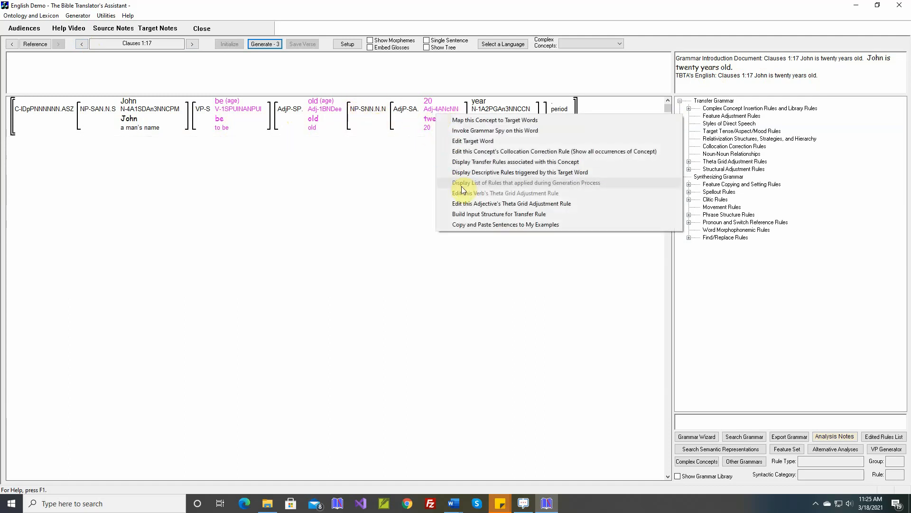
left_click(464, 206)
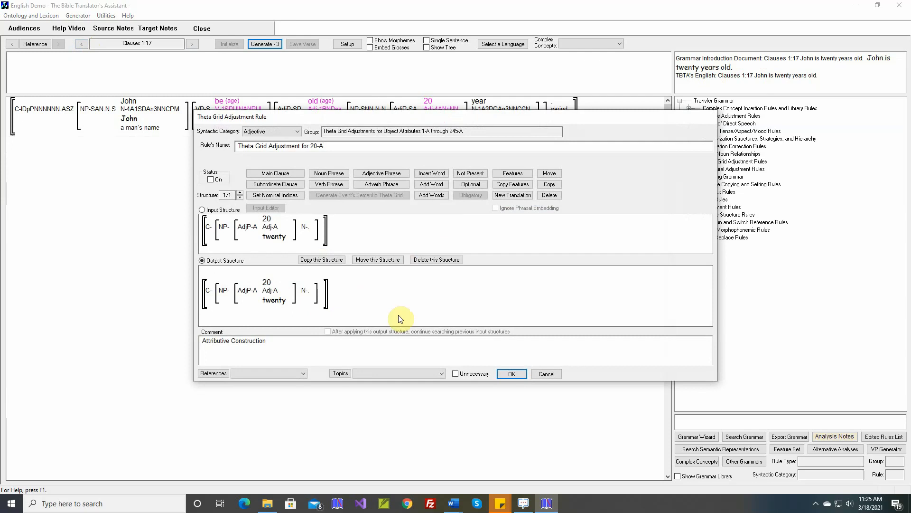
left_click(512, 374)
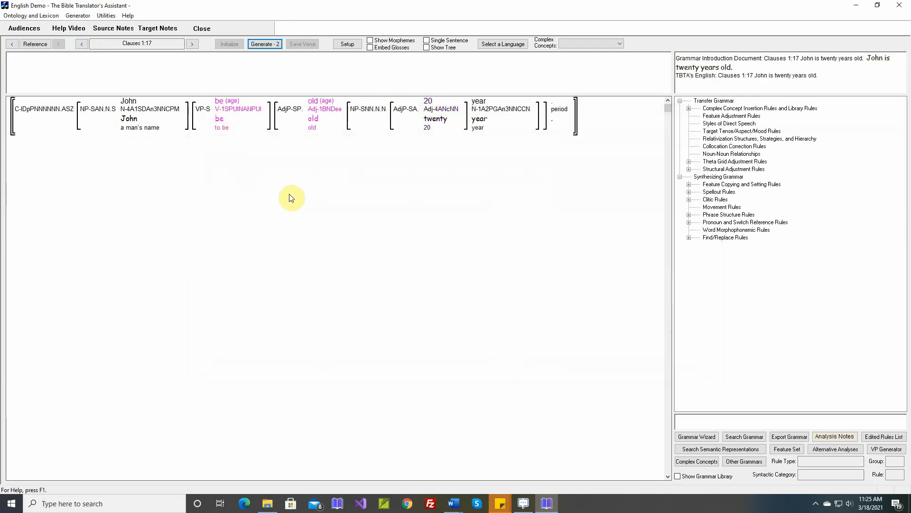
Open the theta grid adjustment rule for the adjective old-B and accept its predicative construction with a nominal argument
mouse_move(233, 111)
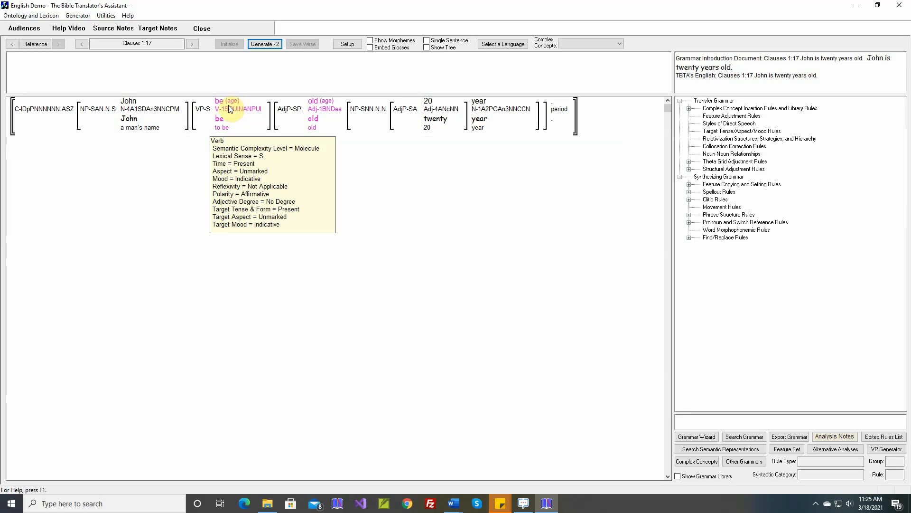
mouse_move(314, 107)
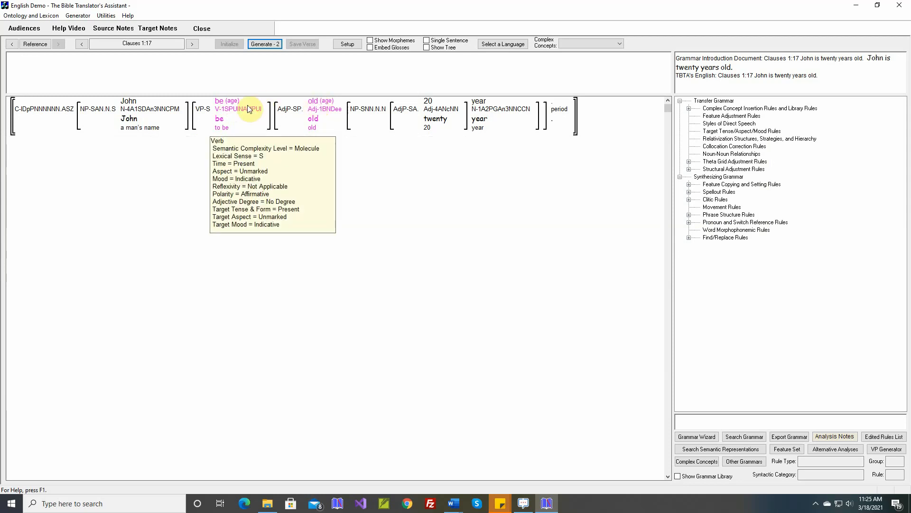
right_click(315, 102)
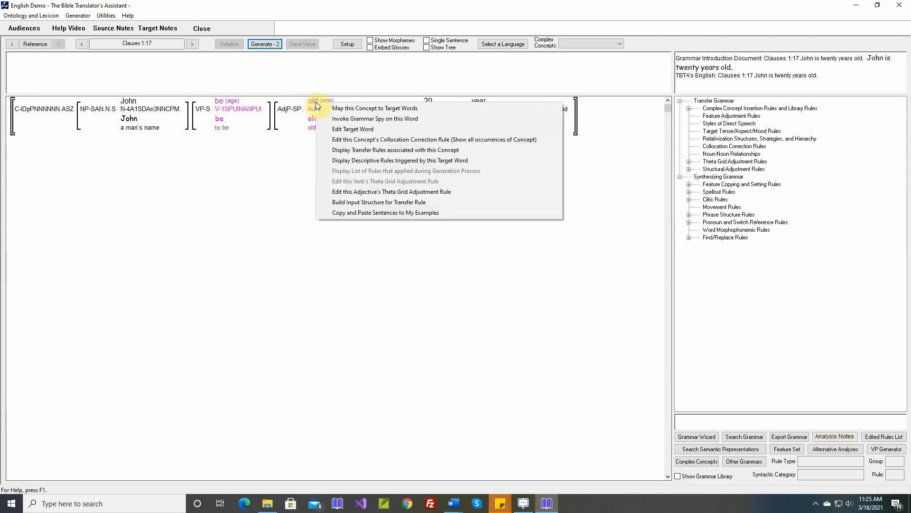
left_click(344, 192)
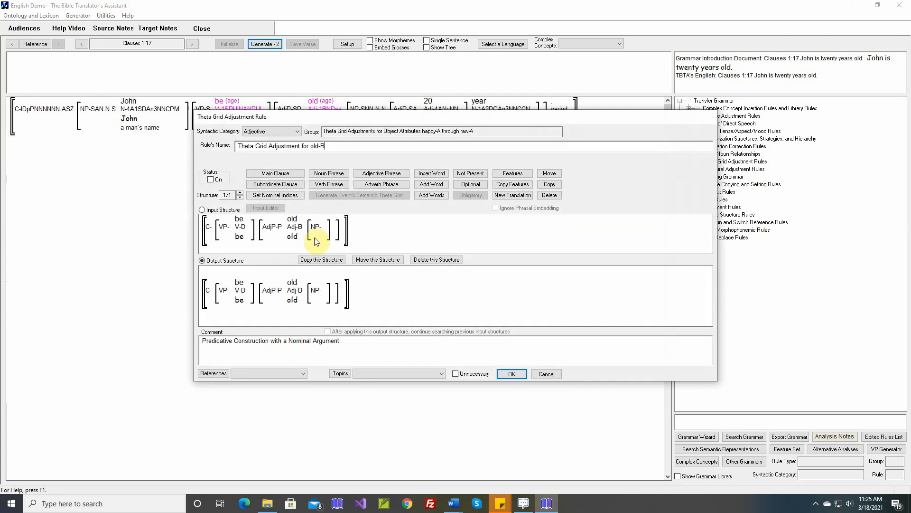
left_click(506, 373)
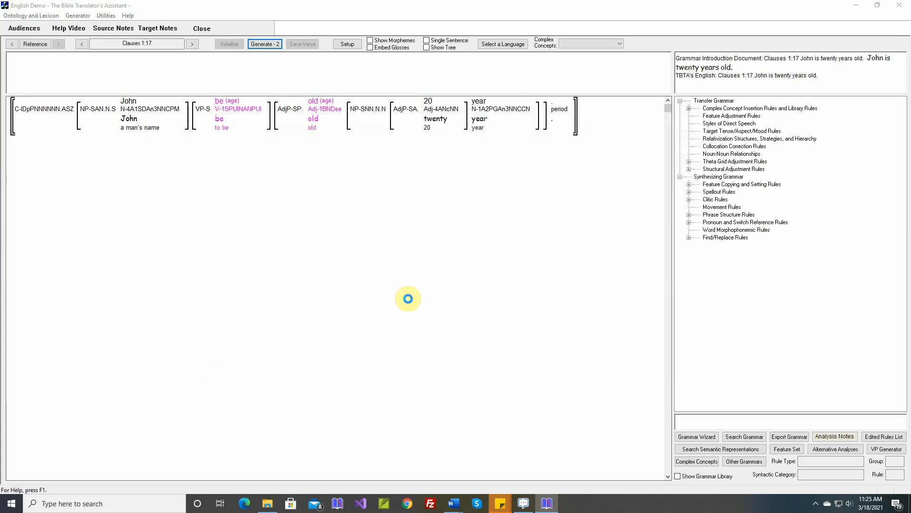
Open the theta grid adjustment rule for the verb be-S in Clauses 1:17
right_click(231, 108)
left_click(260, 186)
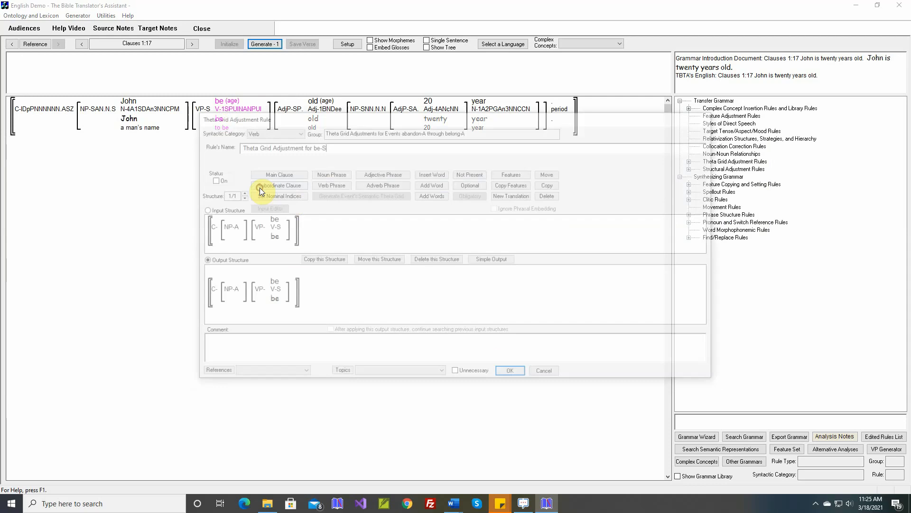
left_click(338, 174)
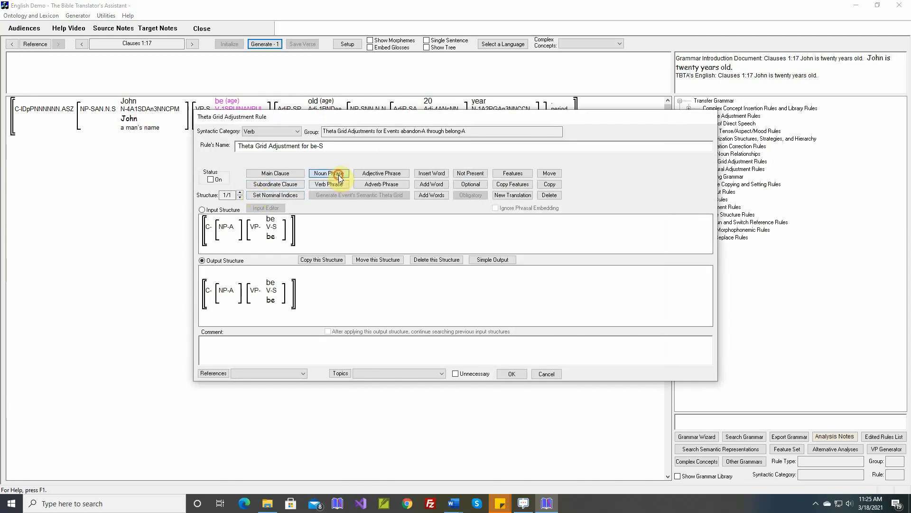
left_click(300, 233)
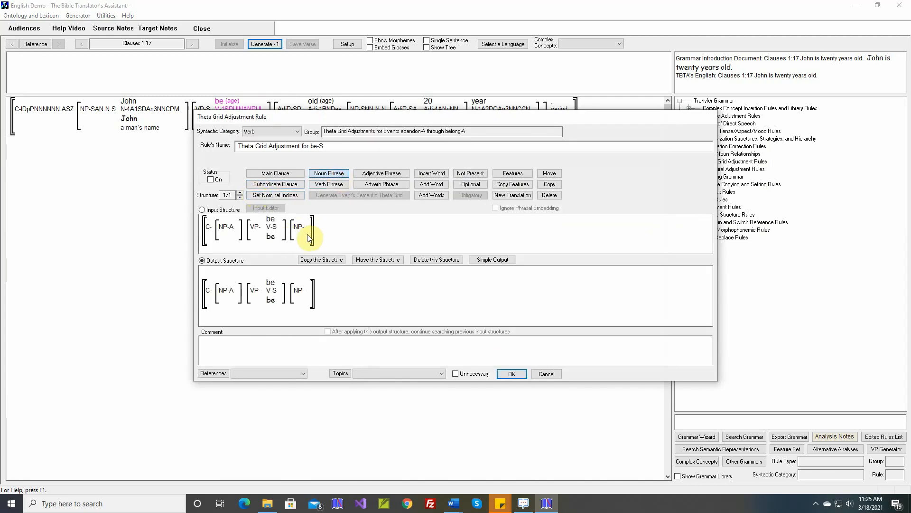
left_click(549, 195)
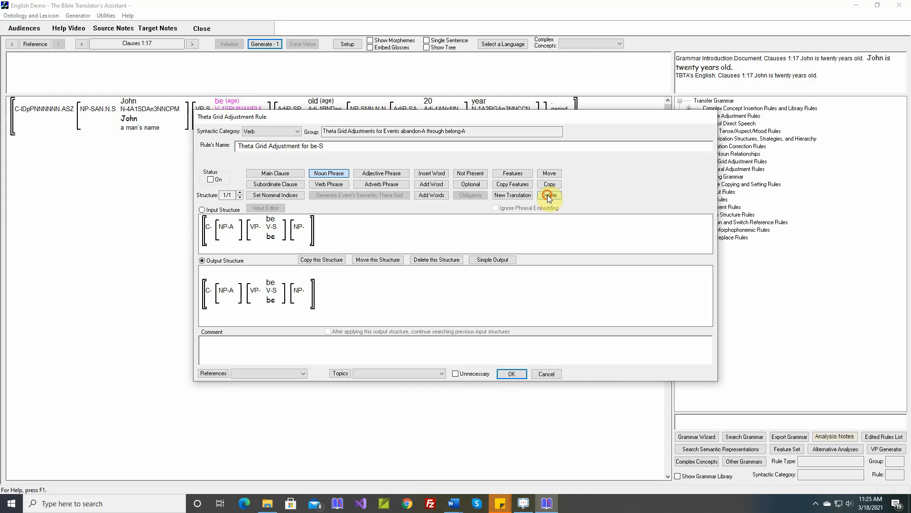
left_click(300, 232)
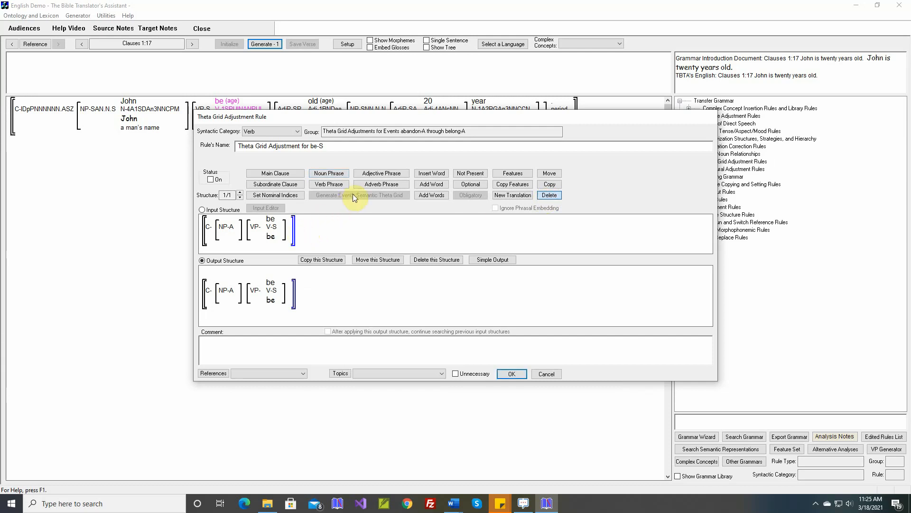
Add an adjective phrase after the verb phrase in the be-S rule's input structure, and nest a noun phrase inside it
left_click(374, 175)
left_click(303, 230)
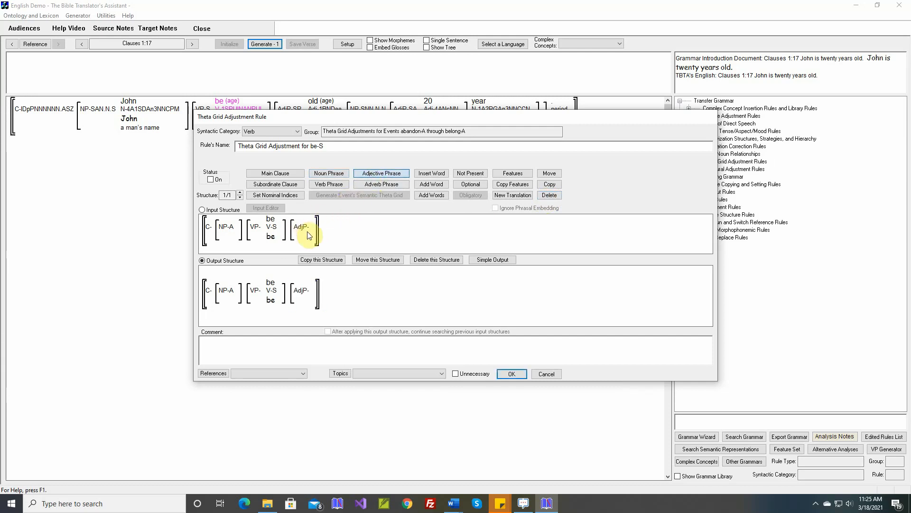
left_click(338, 174)
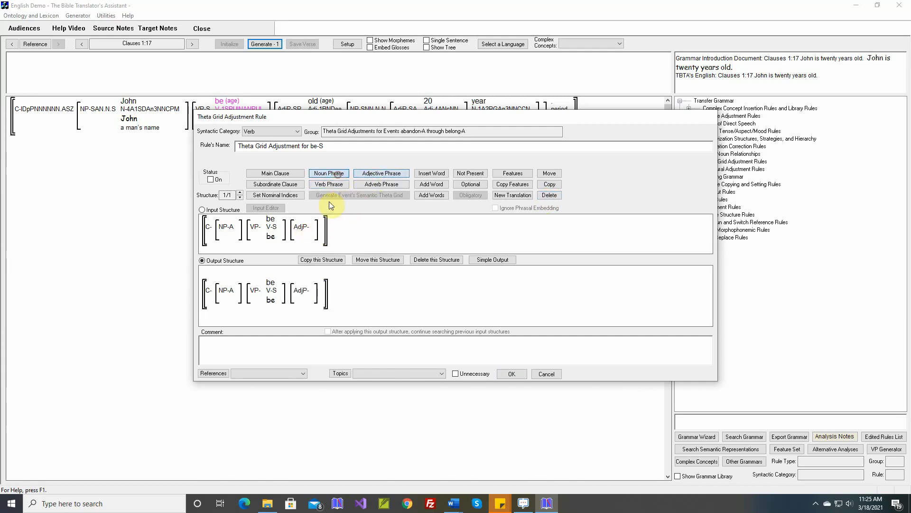
left_click(312, 230)
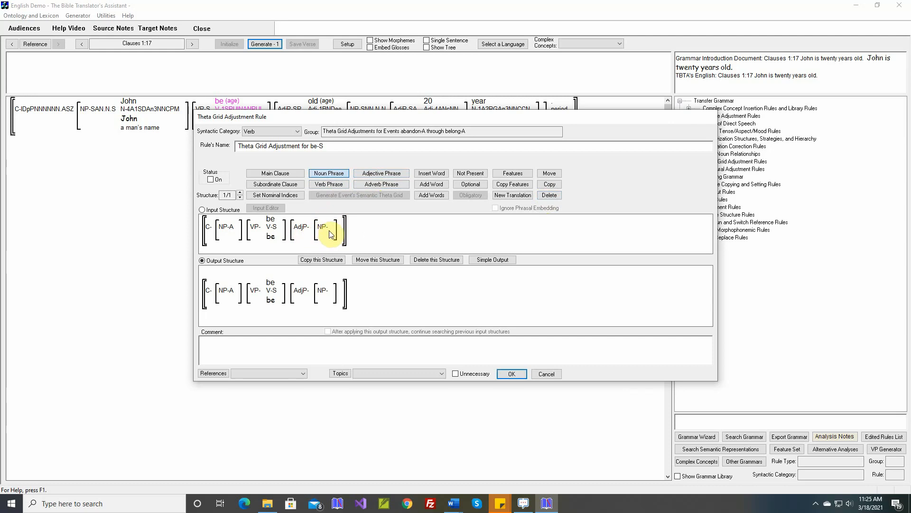
Insert the source adjective old-B, "as in (10 years old)", before the nested noun phrase in the be-S rule's adjective phrase
left_click(330, 231)
left_click(423, 176)
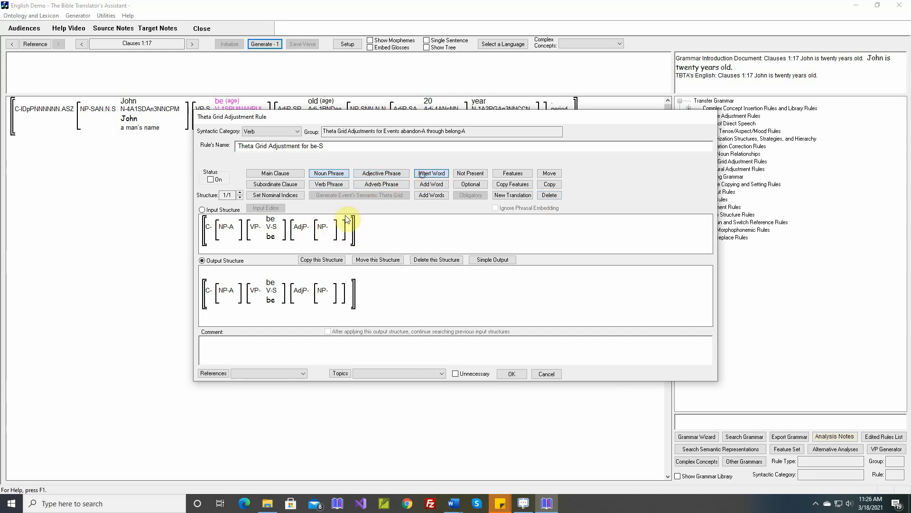
left_click(326, 233)
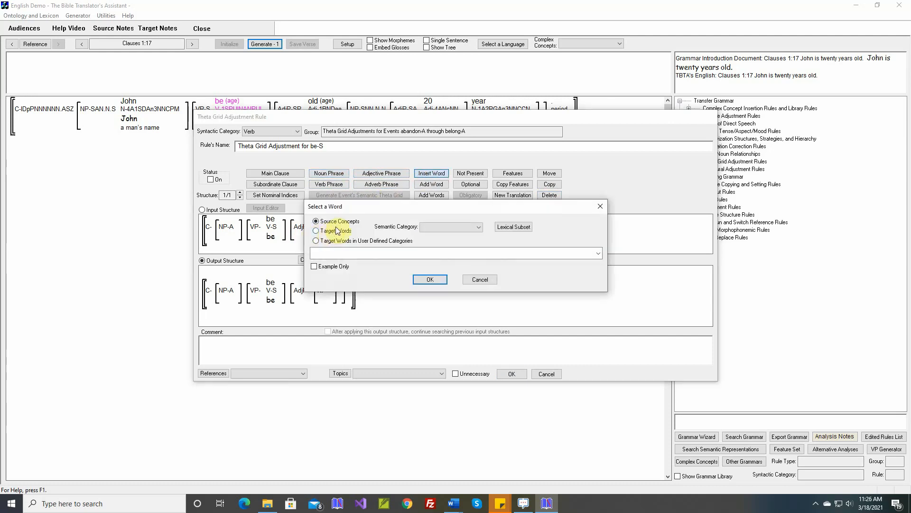
left_click(438, 228)
left_click(435, 254)
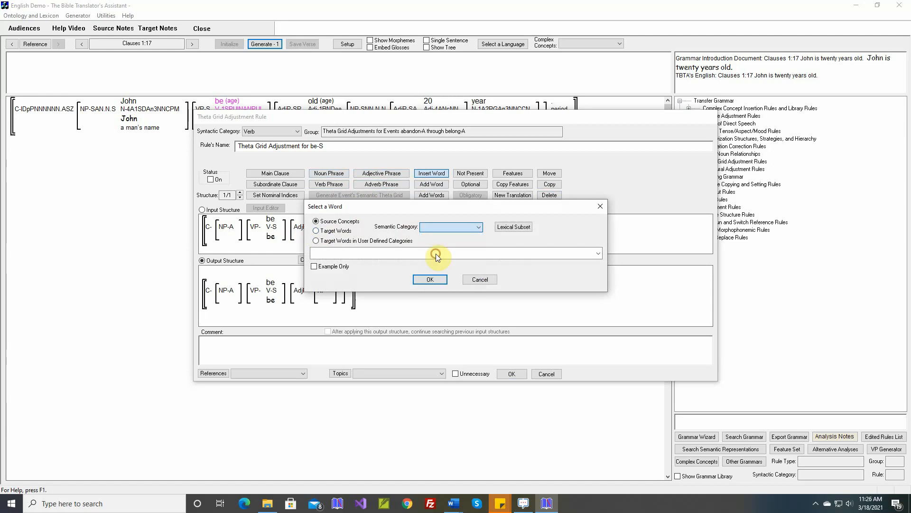
left_click(504, 228)
left_click(428, 312)
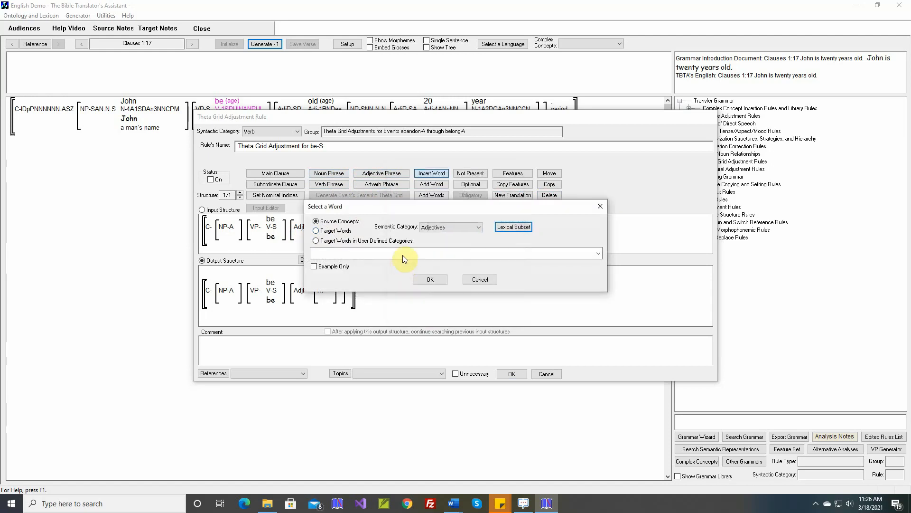
left_click(403, 252)
left_click(382, 281)
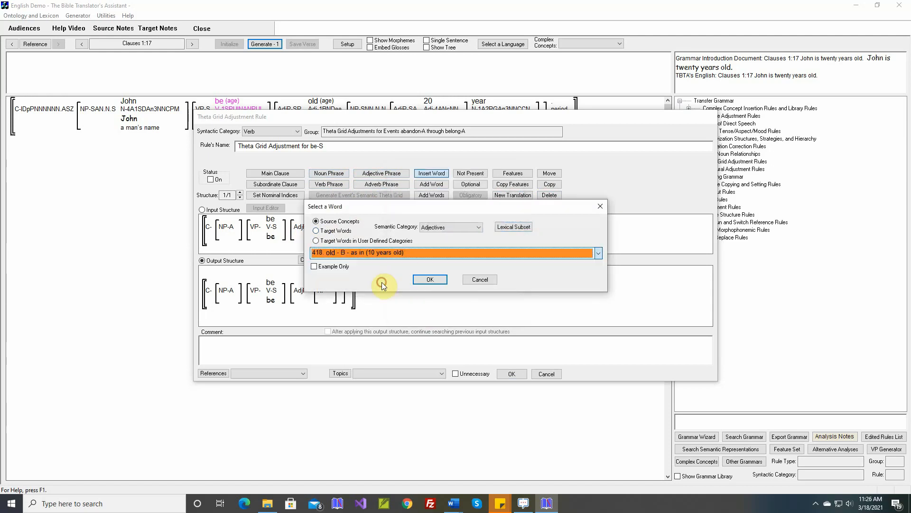
left_click(429, 280)
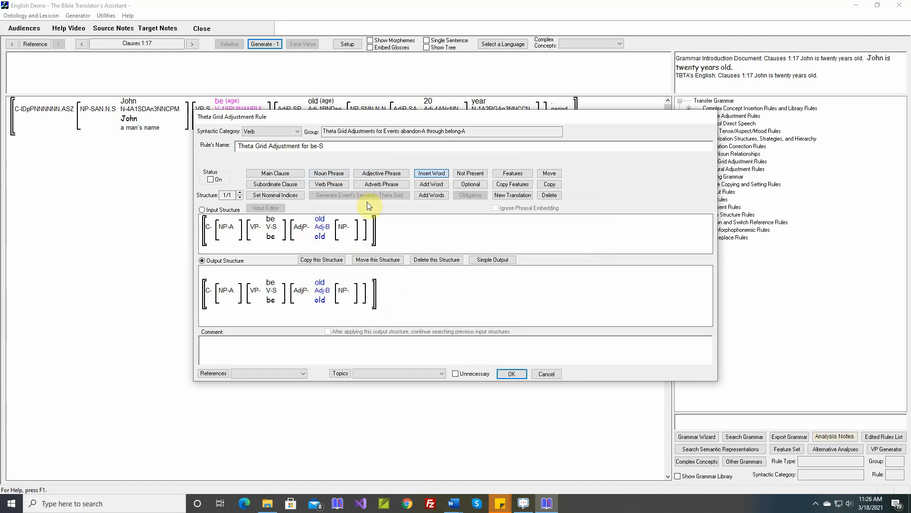
Nest an adjective phrase inside the be-S rule's inner noun phrase and insert an unspecified source adjective in it
left_click(375, 173)
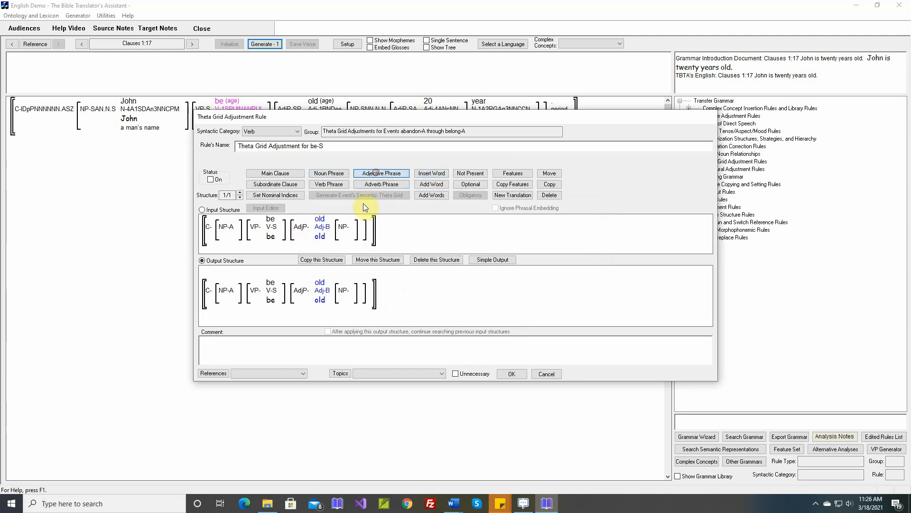
left_click(351, 226)
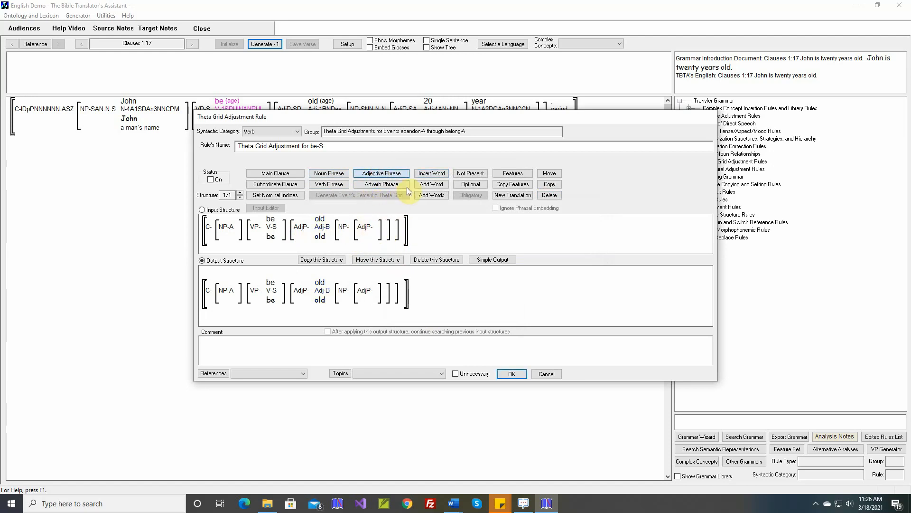
left_click(429, 173)
left_click(373, 227)
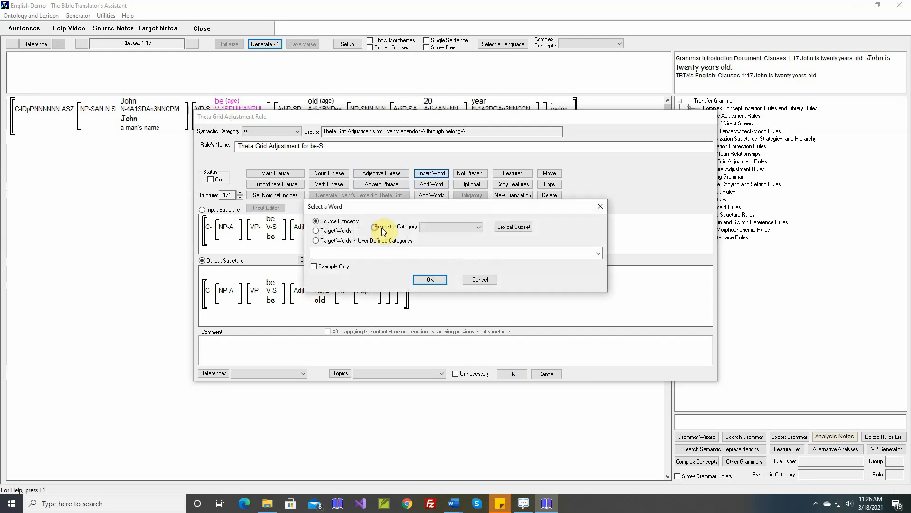
left_click(434, 228)
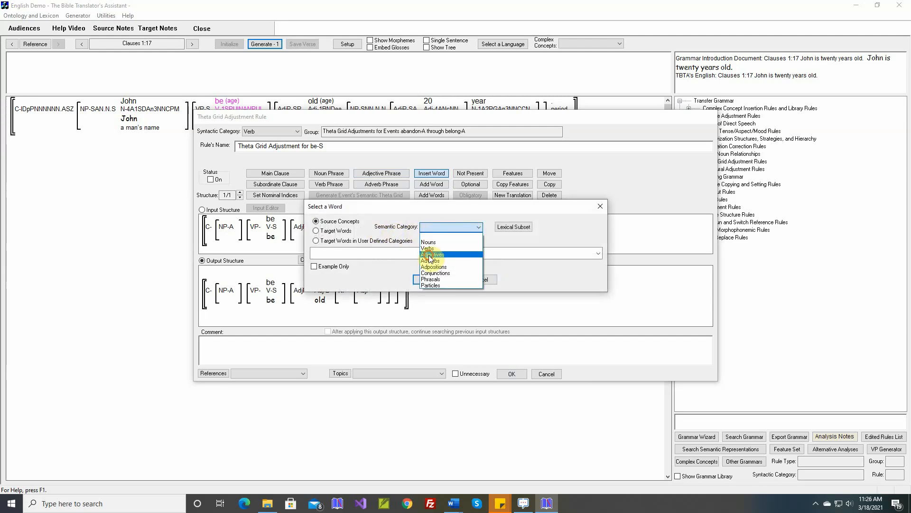
left_click(429, 255)
left_click(425, 279)
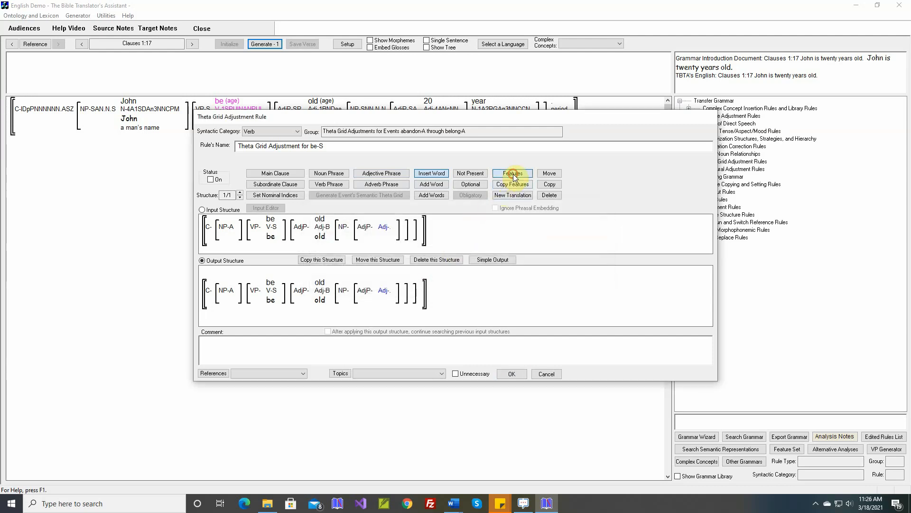
Restrict the innermost adjective in the be-S rule to the type Cardinal Number
left_click(512, 174)
left_click(385, 228)
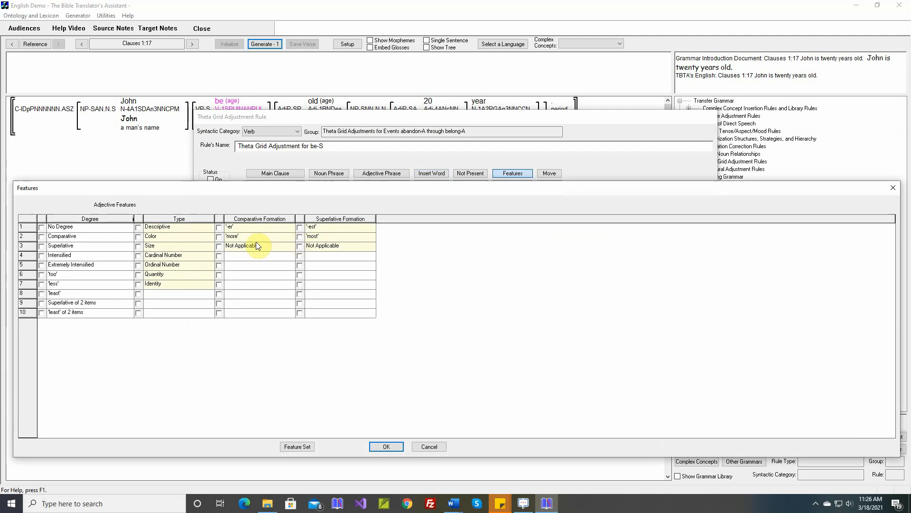
left_click(138, 256)
left_click(387, 446)
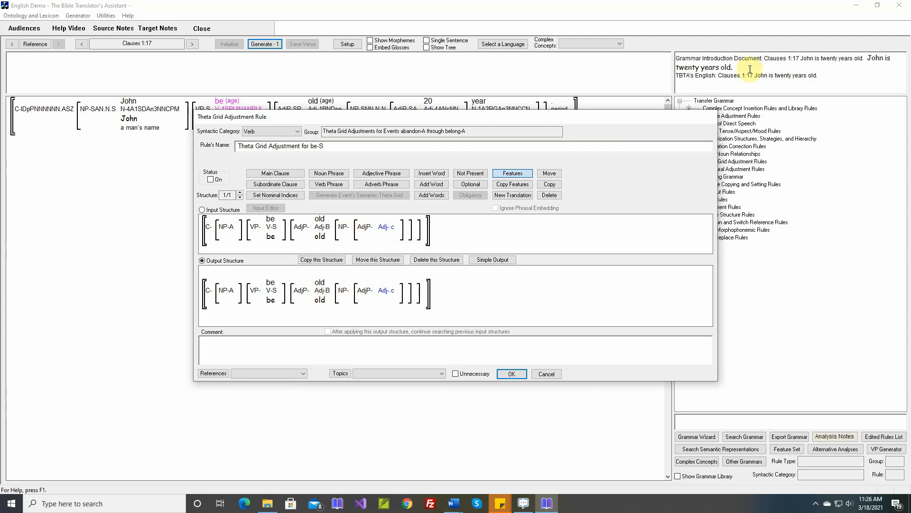
From the output structure's nested noun phrase, add a Pre-Adjective value to the noun phrase feature NP Location in Phrase
mouse_move(386, 295)
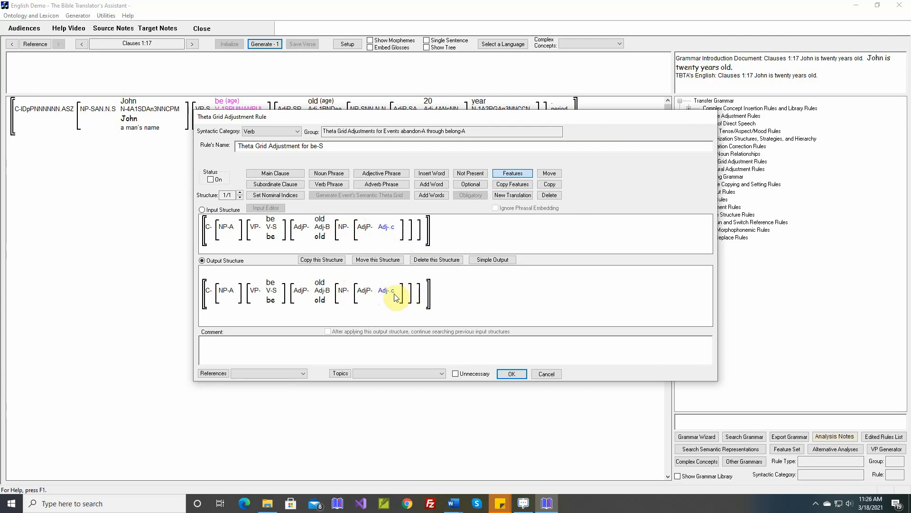
left_click(510, 173)
left_click(344, 290)
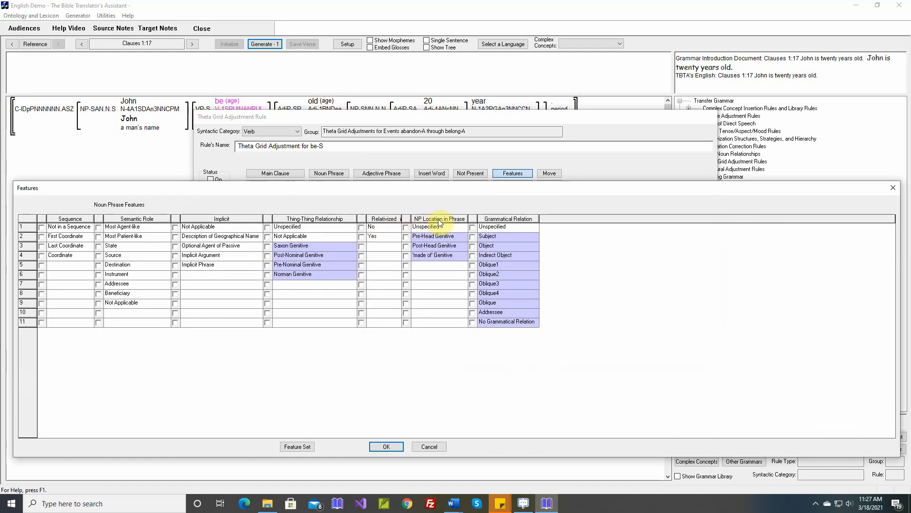
mouse_move(429, 258)
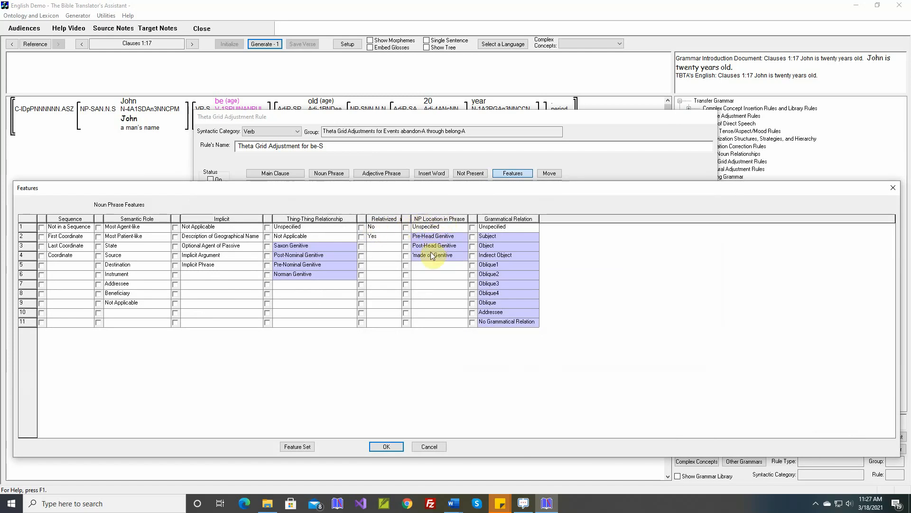
left_click(300, 446)
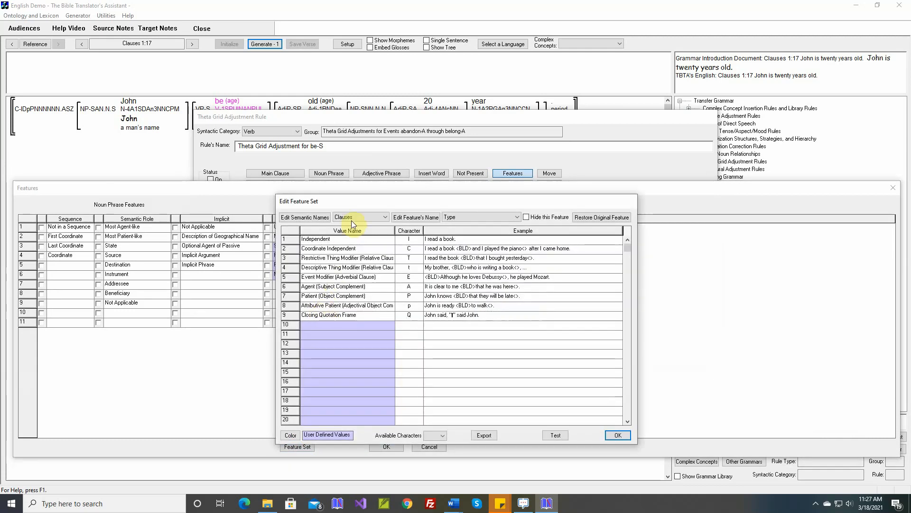
left_click(354, 218)
left_click(357, 233)
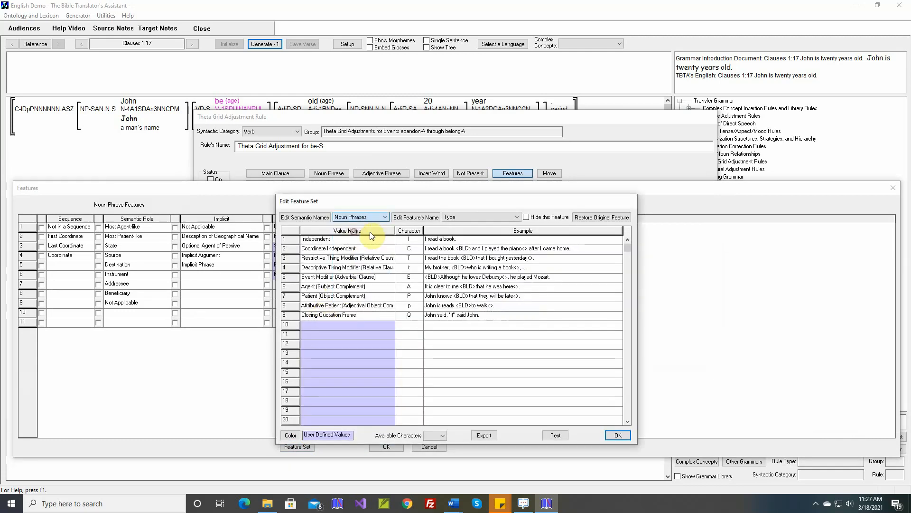
left_click(454, 218)
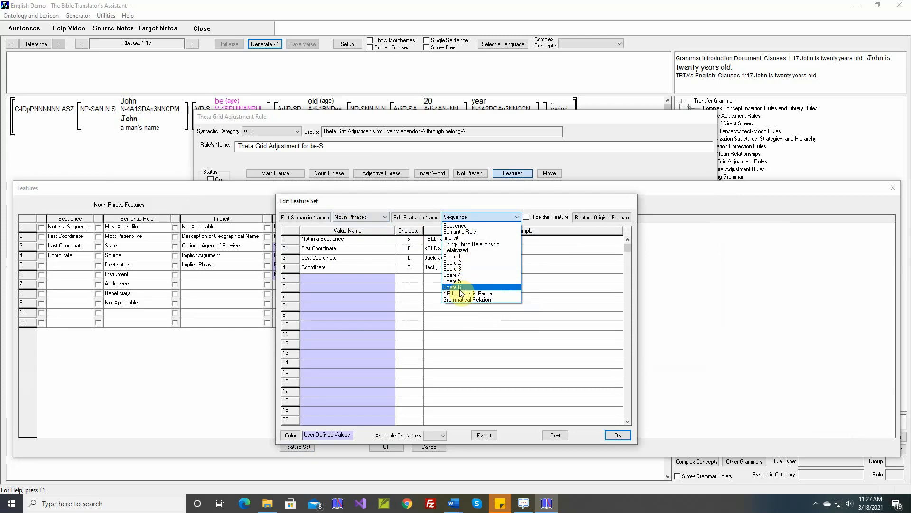
left_click(461, 293)
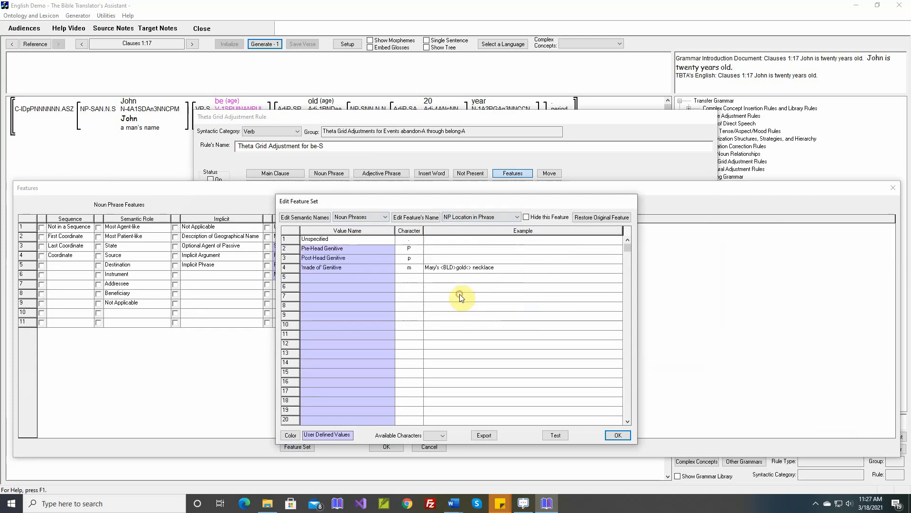
left_click(346, 280)
type("Pre-Adjective")
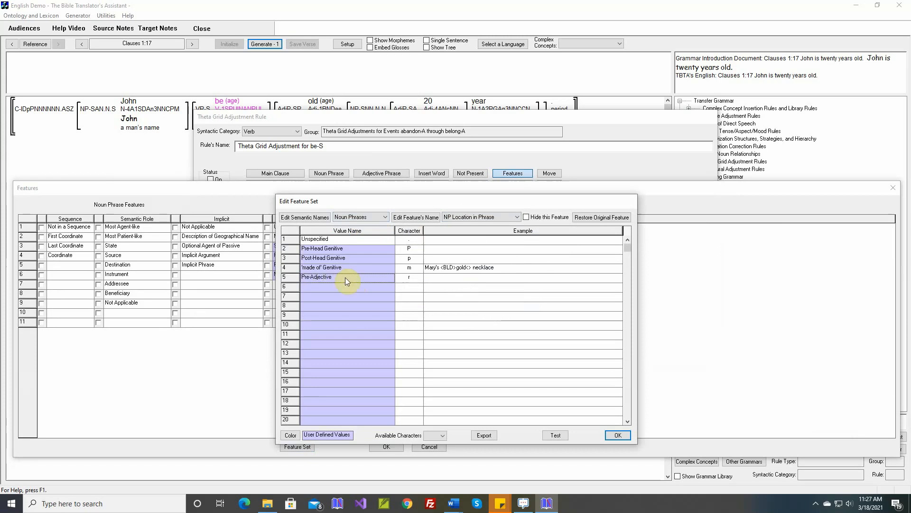
Enter the example "John is <BLD>20 years<> old." for the Pre-Adjective value and accept the feature set
left_click(438, 279)
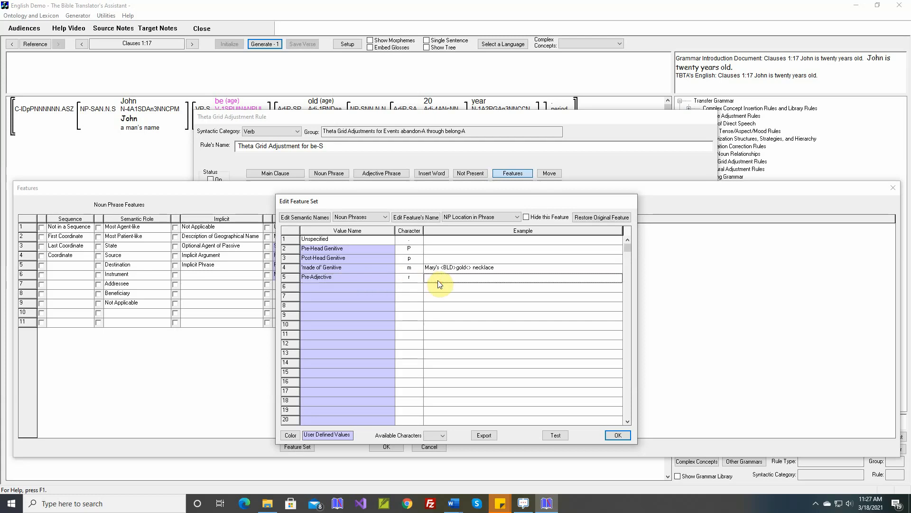
type("John is <BLD>")
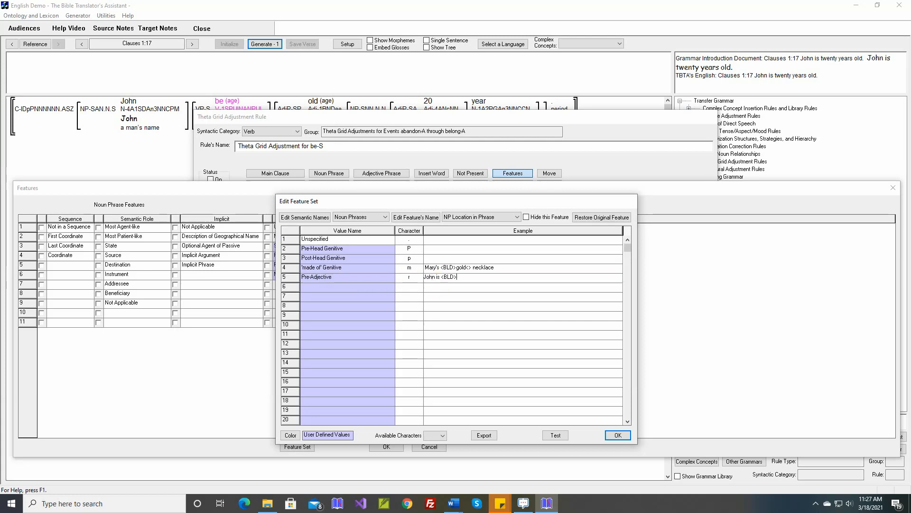
type("20 years<> old.")
left_click(438, 280)
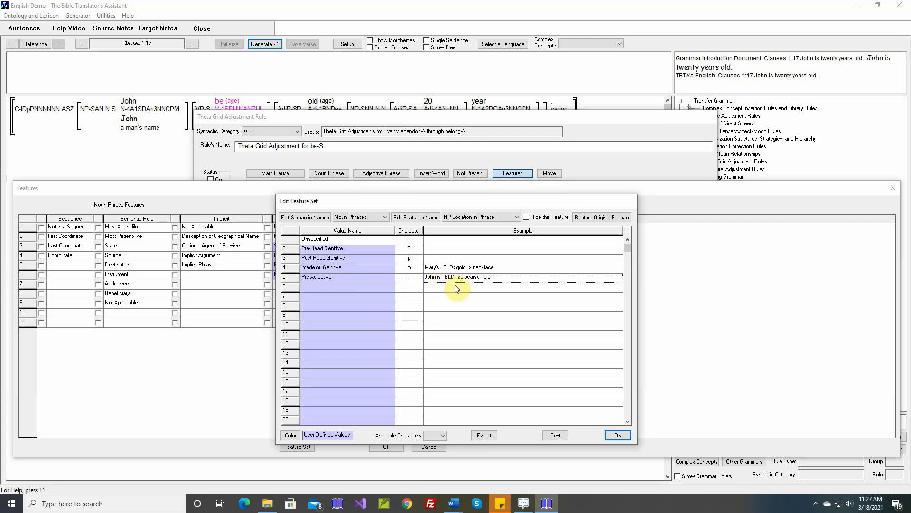
left_click(618, 435)
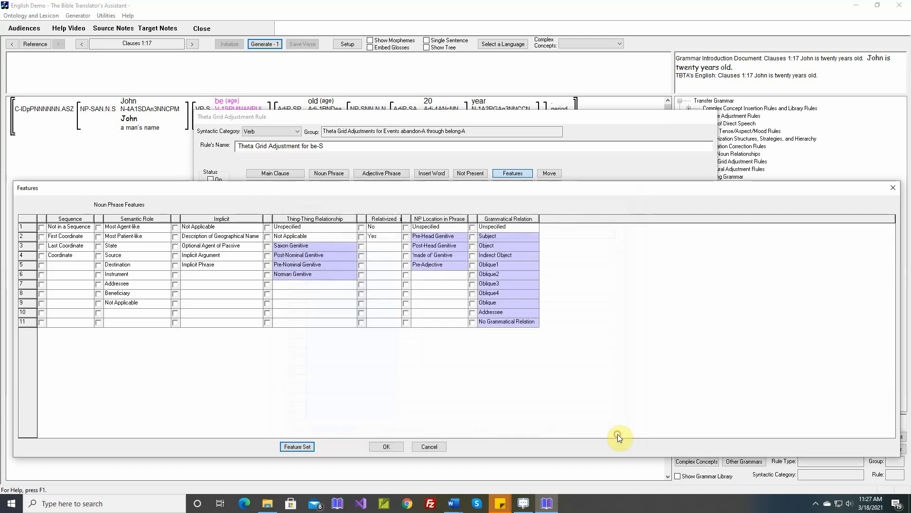
Set the NP location of the output structure's nested noun phrase to Pre-Adjective
left_click(406, 264)
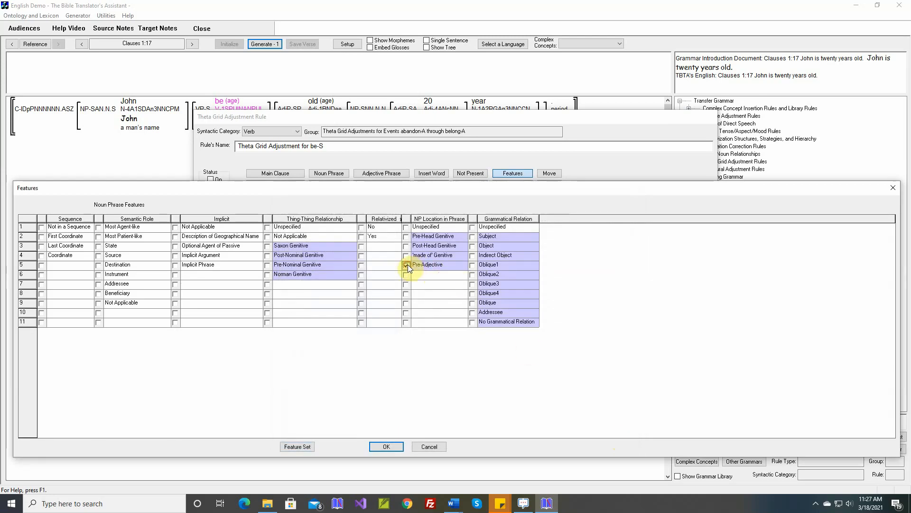
left_click(385, 445)
mouse_move(344, 296)
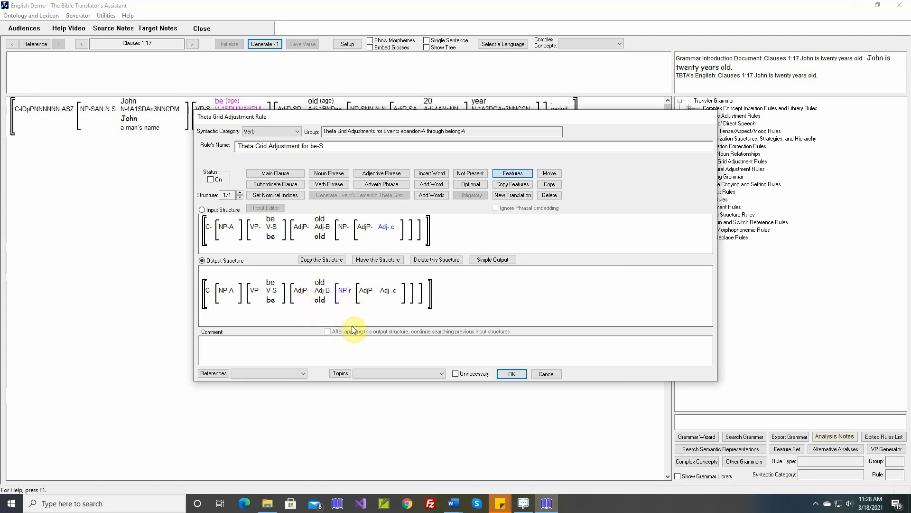
Insert the Clauses 1:17 comment from the selected Word document into the be-S rule, then turn the rule on and accept it
right_click(357, 342)
left_click(375, 350)
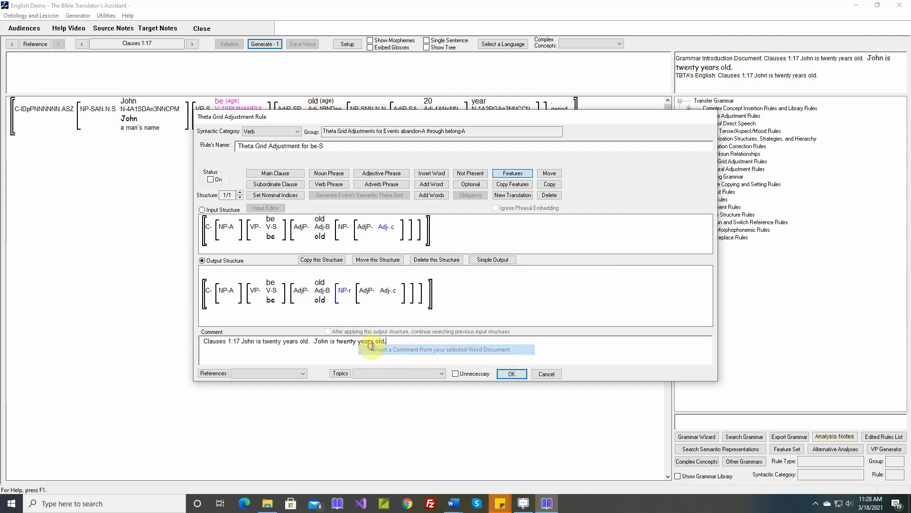
left_click(211, 180)
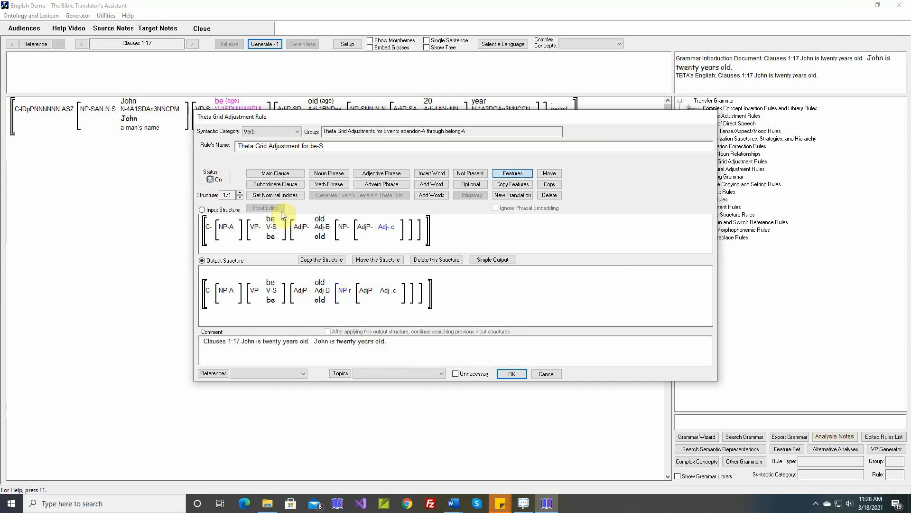
left_click(511, 374)
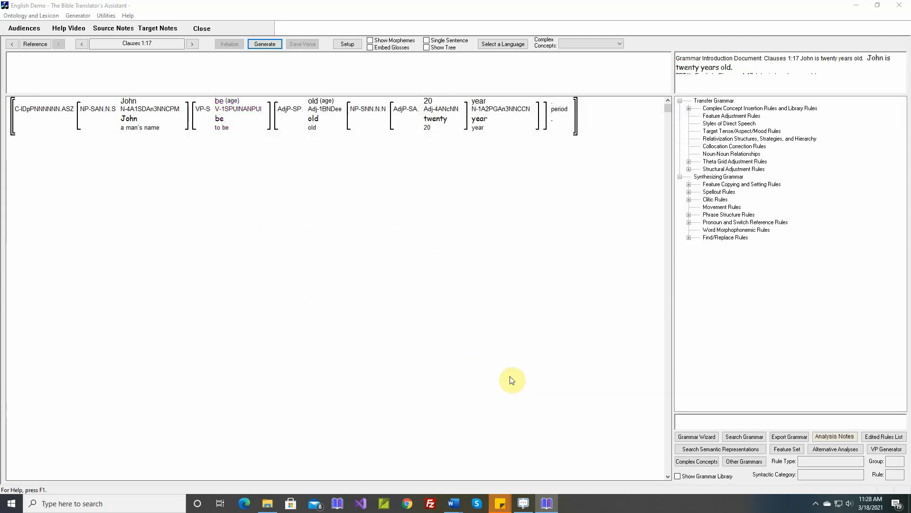
Open the General Purpose AdjP Phrase Structure Rule among the generic adjective phrase rules
left_click(689, 215)
left_click(698, 237)
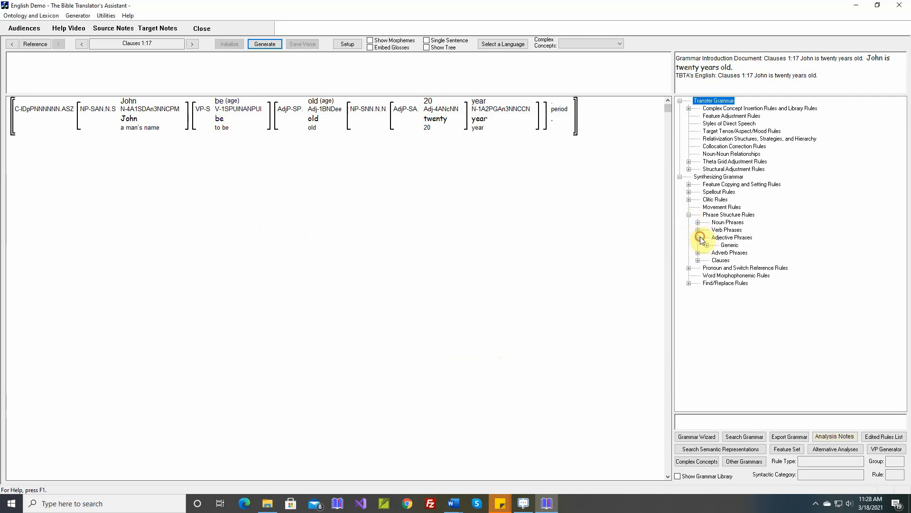
left_click(708, 245)
double_click(750, 253)
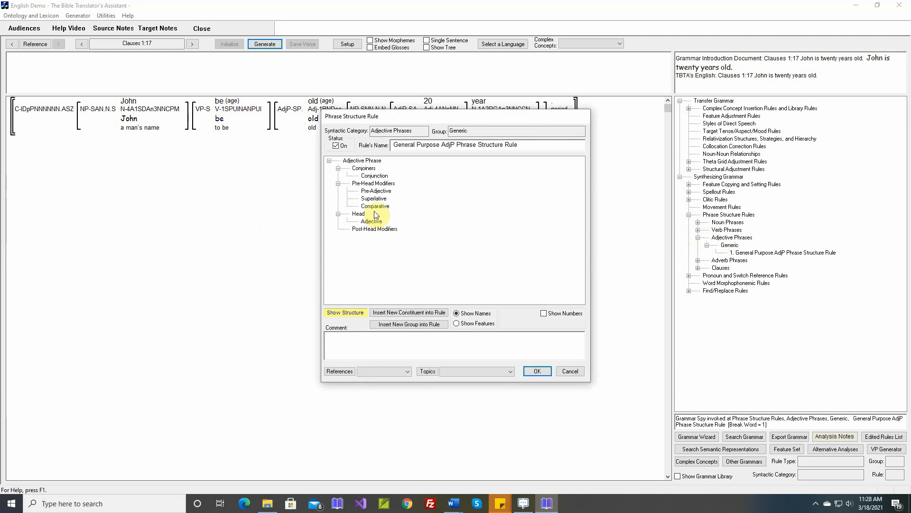
Insert a Noun Phrases constituent named Pre-Adjective into the Pre-Head Modifiers group, with its NP Location in Phrase set to Pre-Adjective
left_click(375, 192)
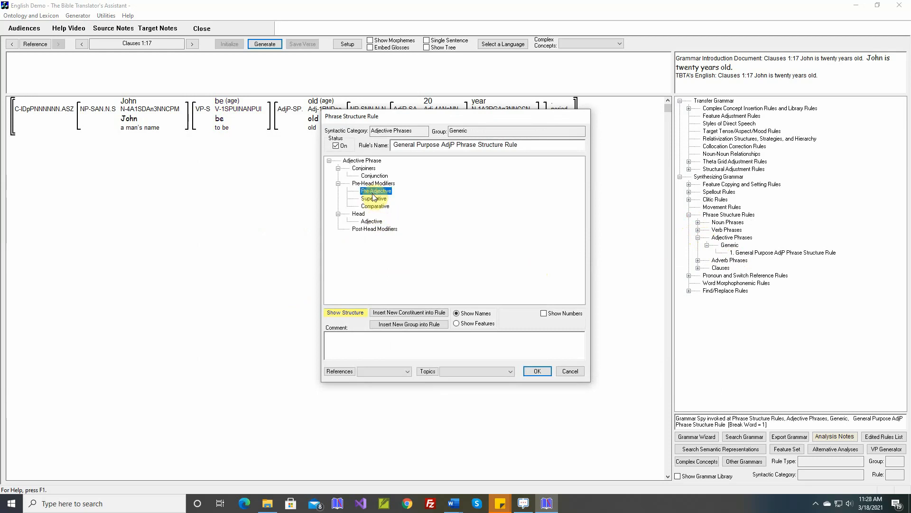
left_click(374, 199)
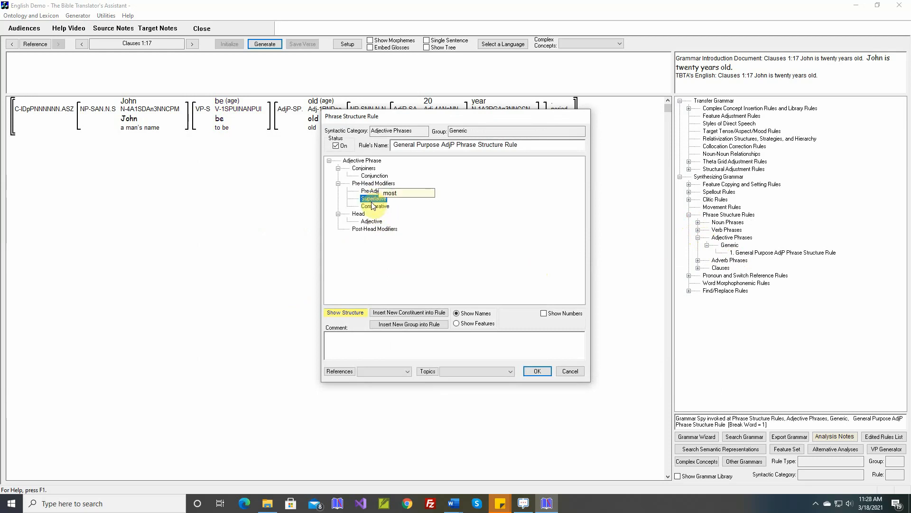
left_click(373, 184)
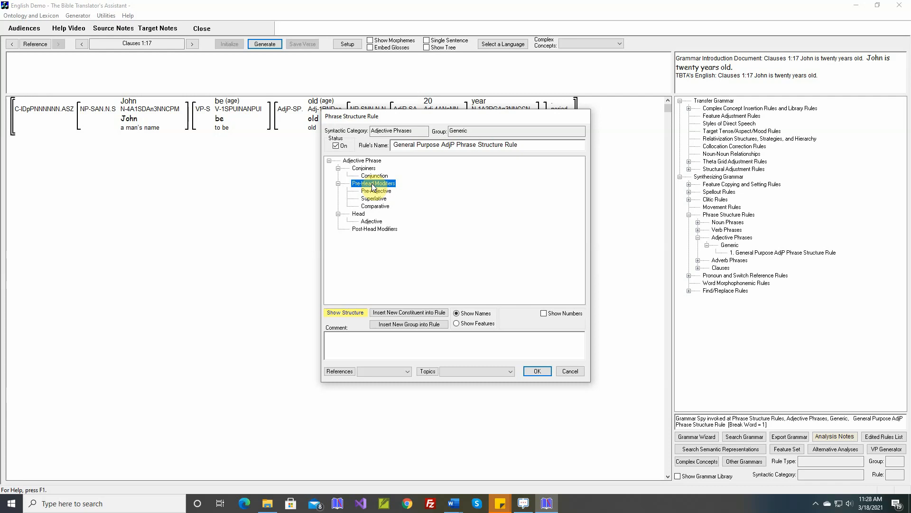
left_click(407, 311)
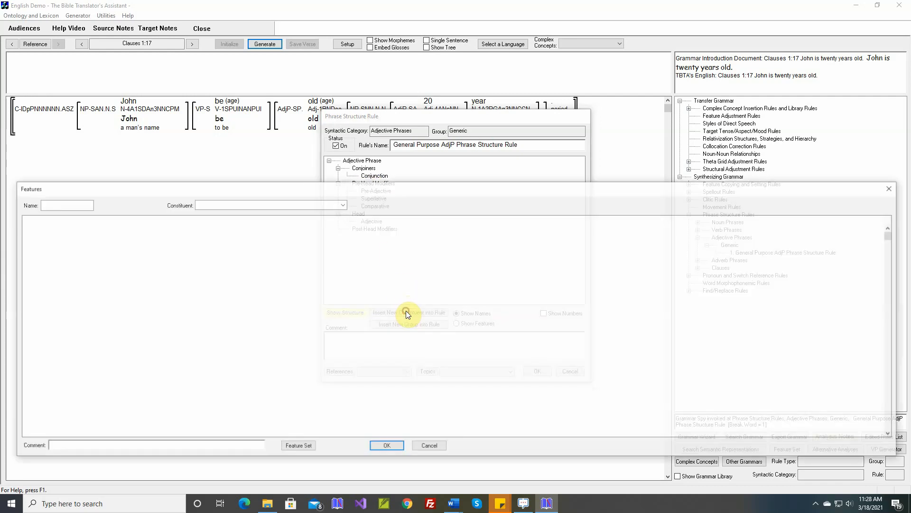
left_click(342, 204)
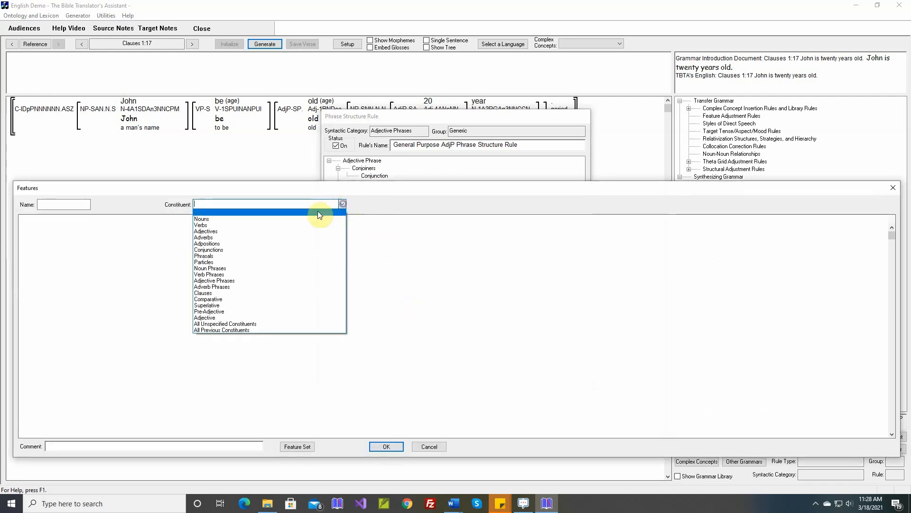
left_click(258, 268)
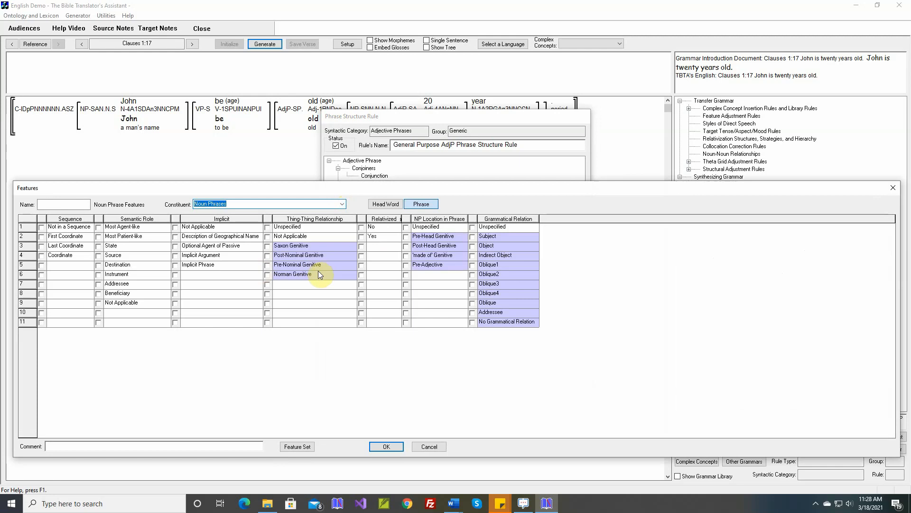
left_click(407, 266)
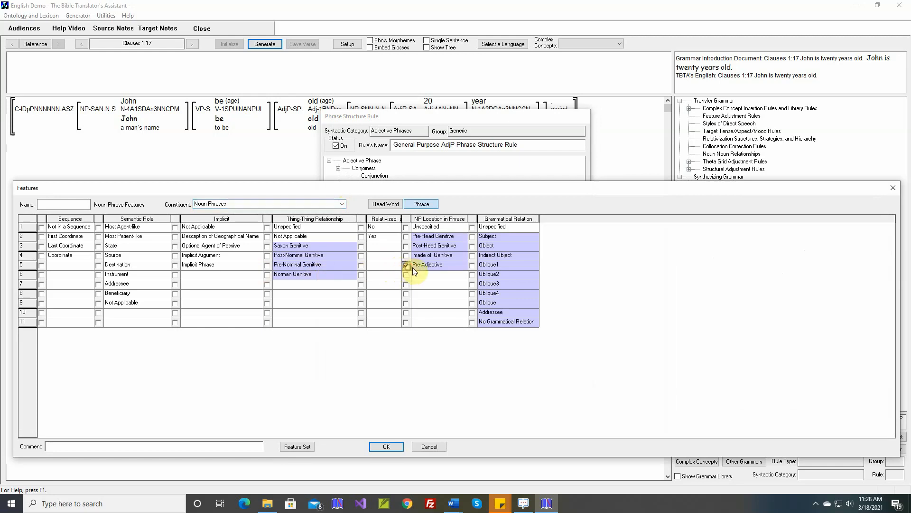
Add the comment "Clauses 1:17 John is 20 years old." to the new constituent and accept its features
left_click(194, 445)
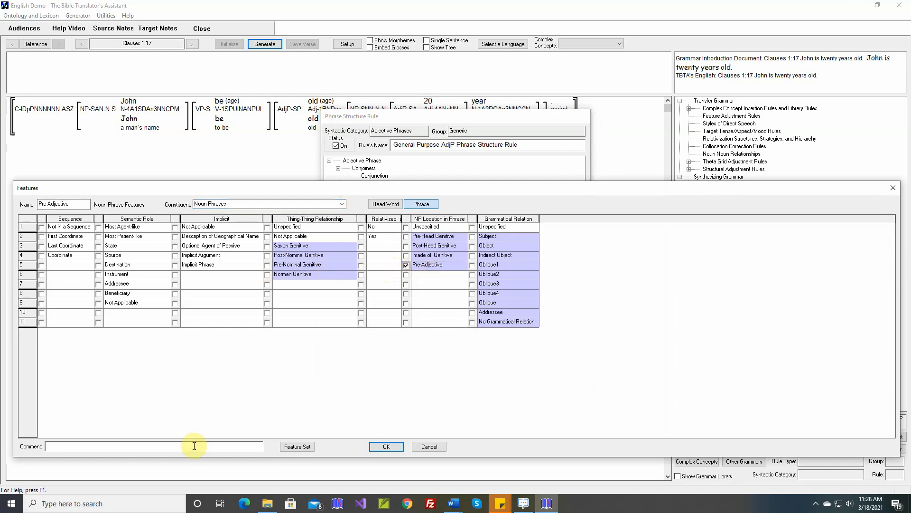
type("Clauses 1:1")
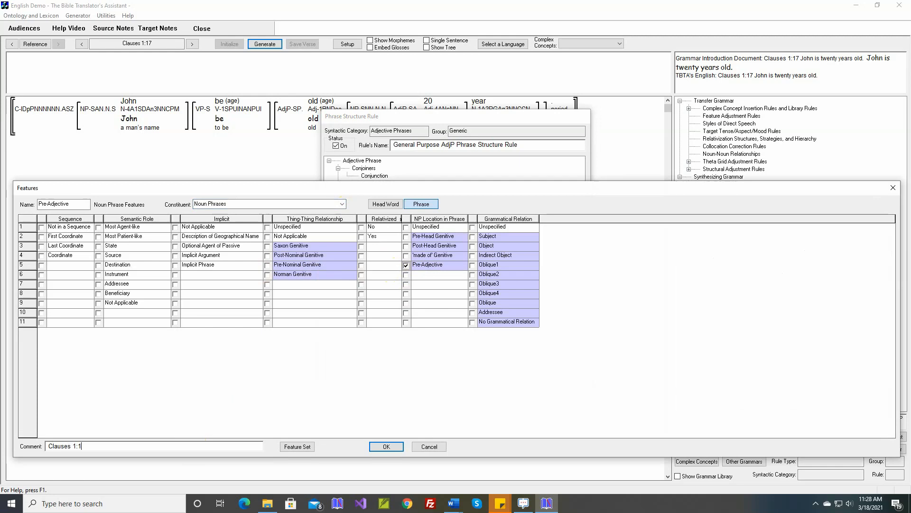
type("7 John is 2")
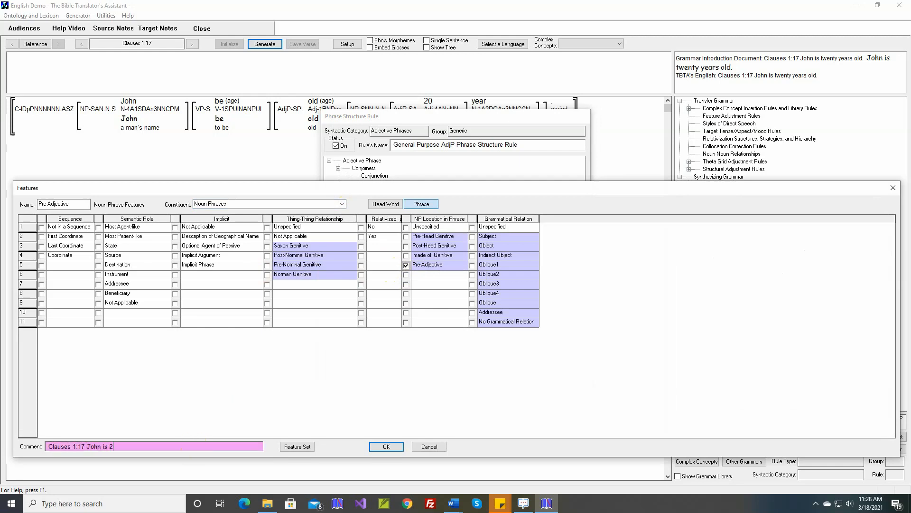
type("0 years old.")
left_click(382, 447)
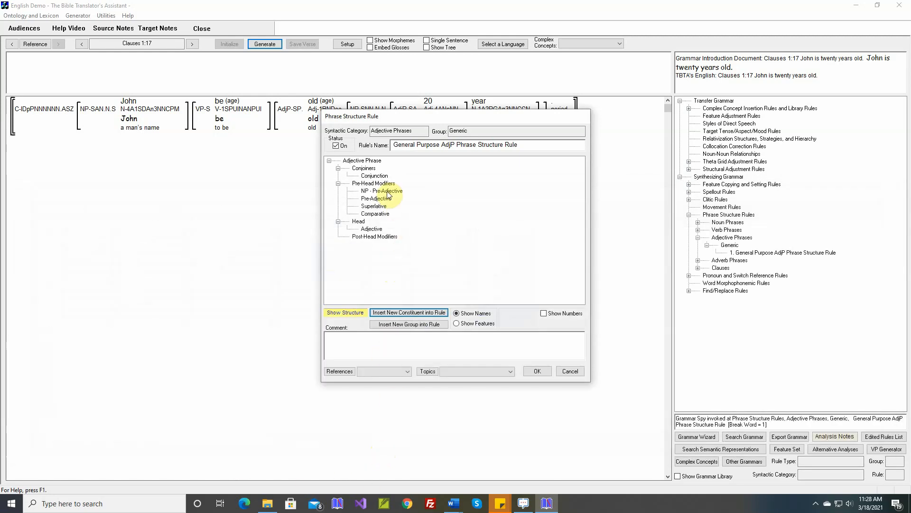
Move the NP - Pre-Adjective constituent below Comparative, directly before the Head group, and accept the phrase structure rule
left_click_drag(382, 190, 387, 214)
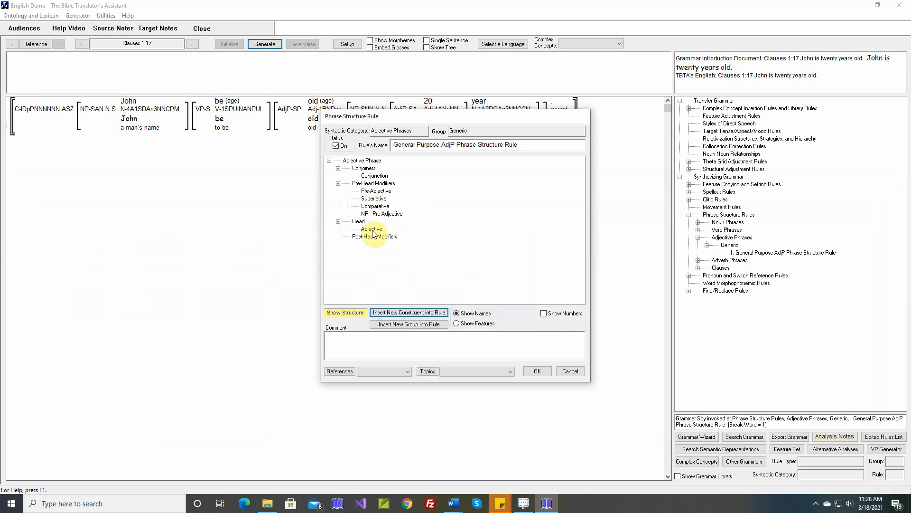
left_click(535, 370)
Generate and save Clauses 1:17, then open the target text view to compare Clauses 1:1 - 1:23 with the English text
left_click(273, 46)
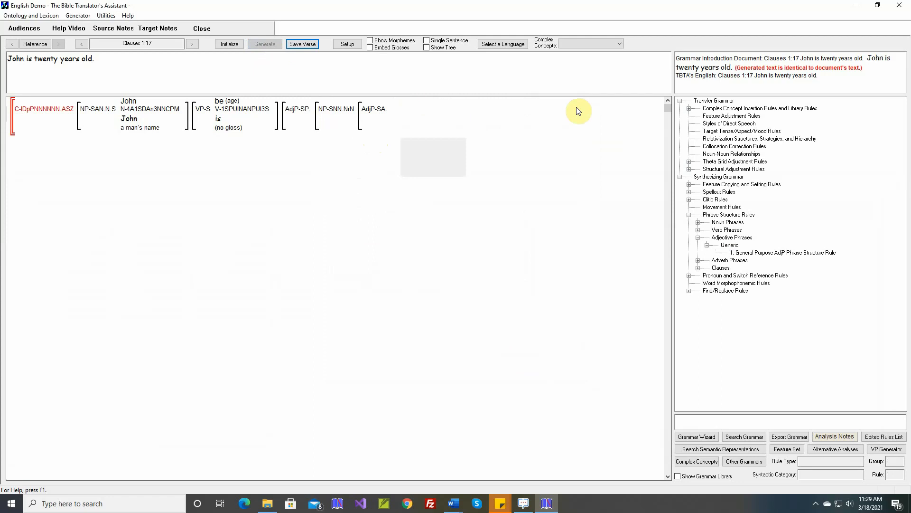
left_click(303, 44)
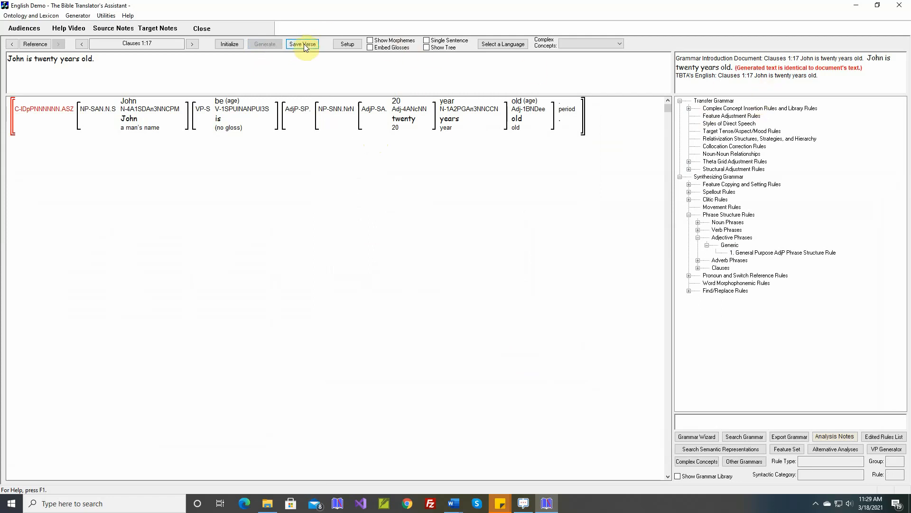
left_click(78, 15)
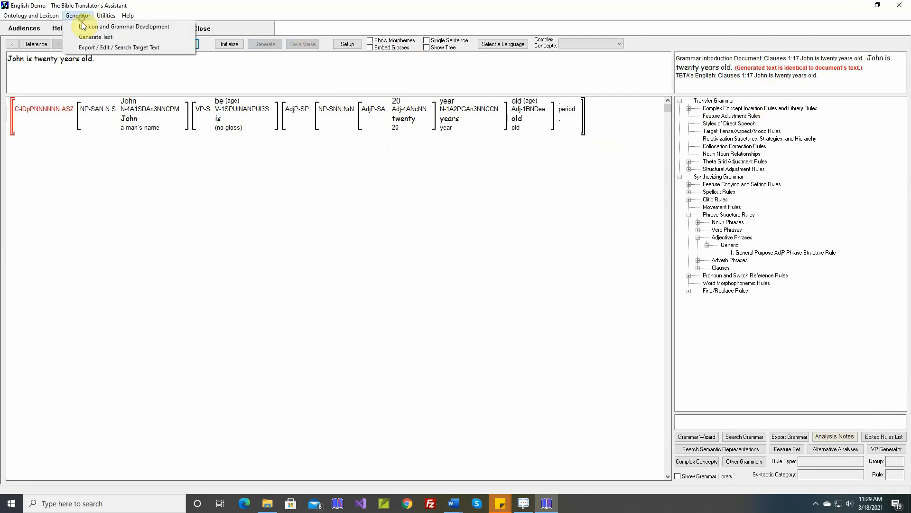
left_click(90, 44)
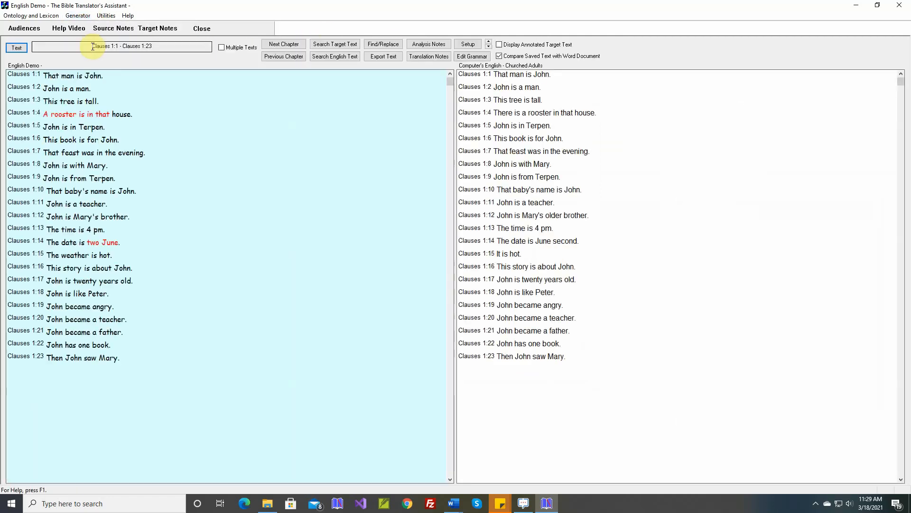